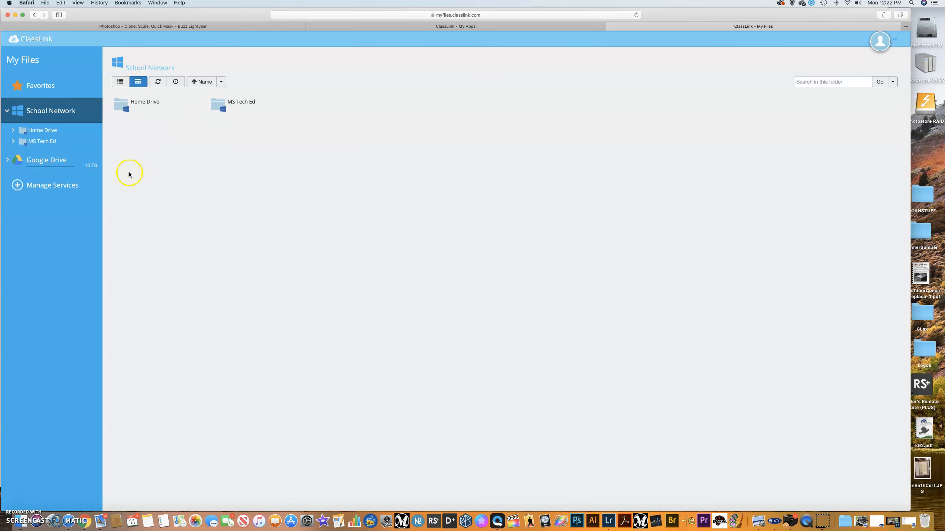
View the cloud storage connections under Manage Services in My Files
click(56, 186)
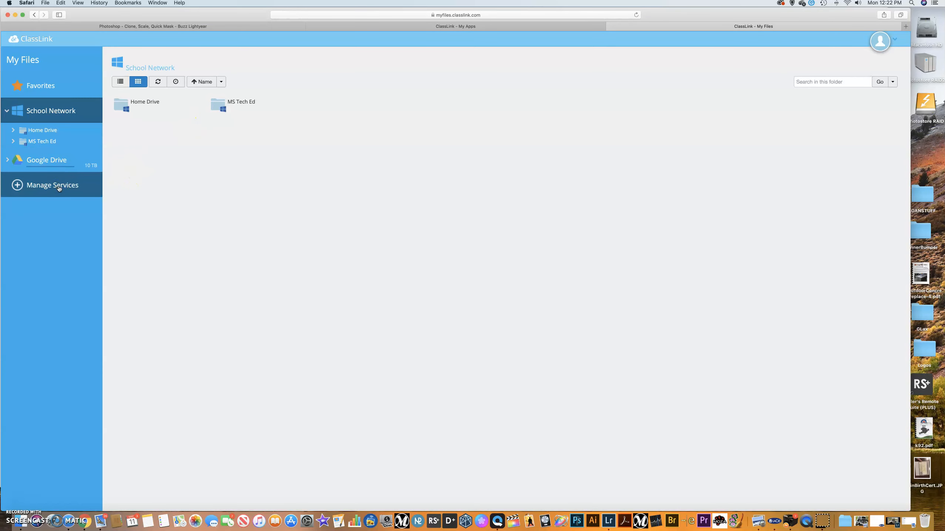
click(19, 187)
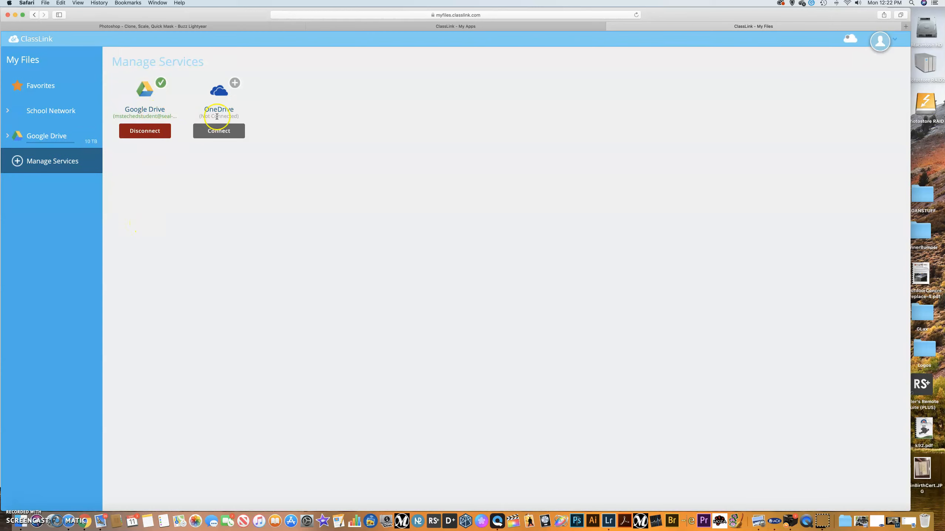
Launch Remote Application from My Apps and sign in with the saved user name and password
click(449, 29)
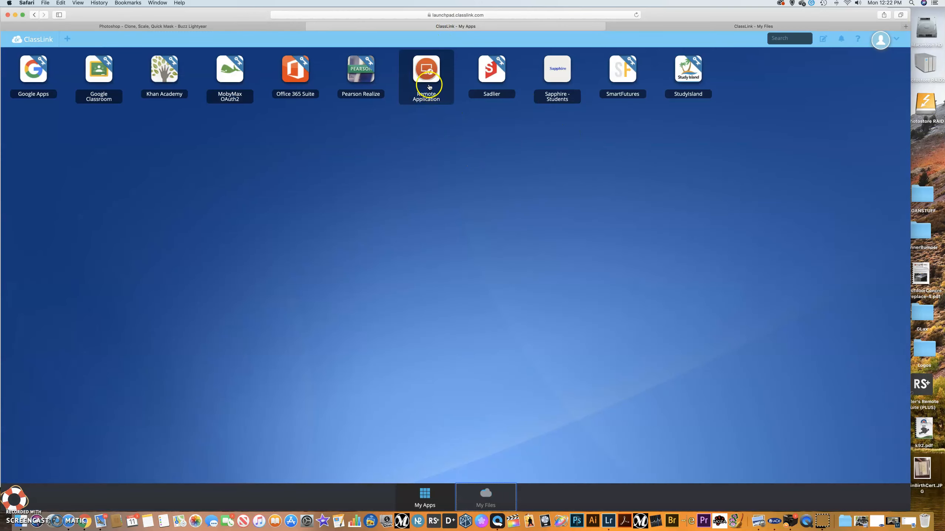
click(429, 87)
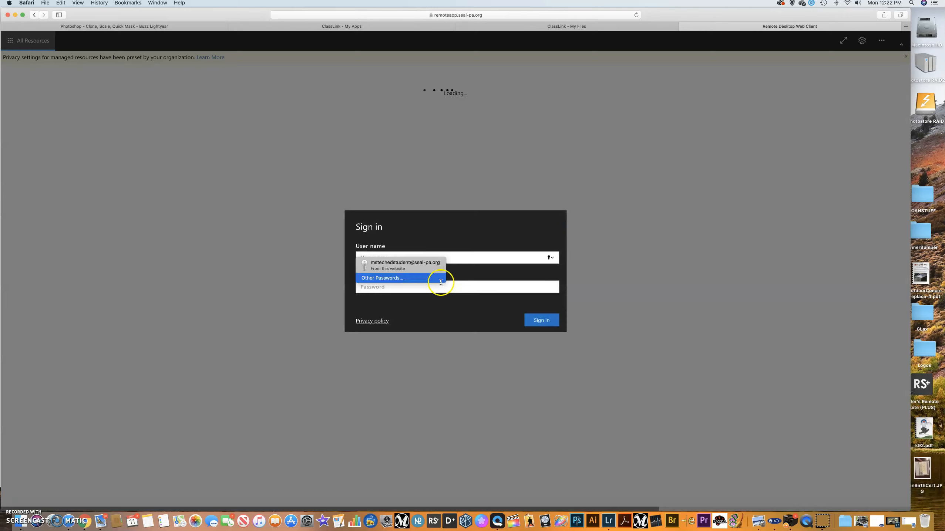
click(409, 265)
click(533, 325)
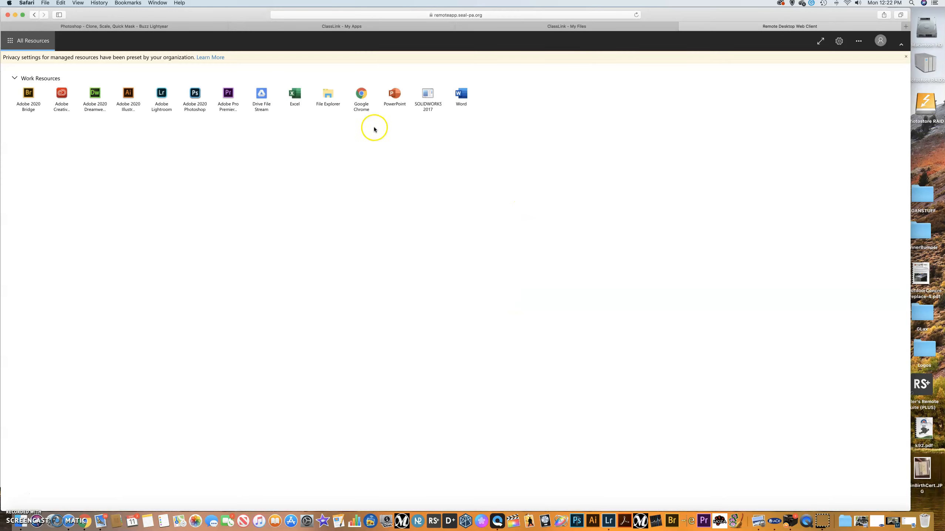
Launch Drive File Stream with local resource access allowed, and expand This PC in its folder tree
click(258, 98)
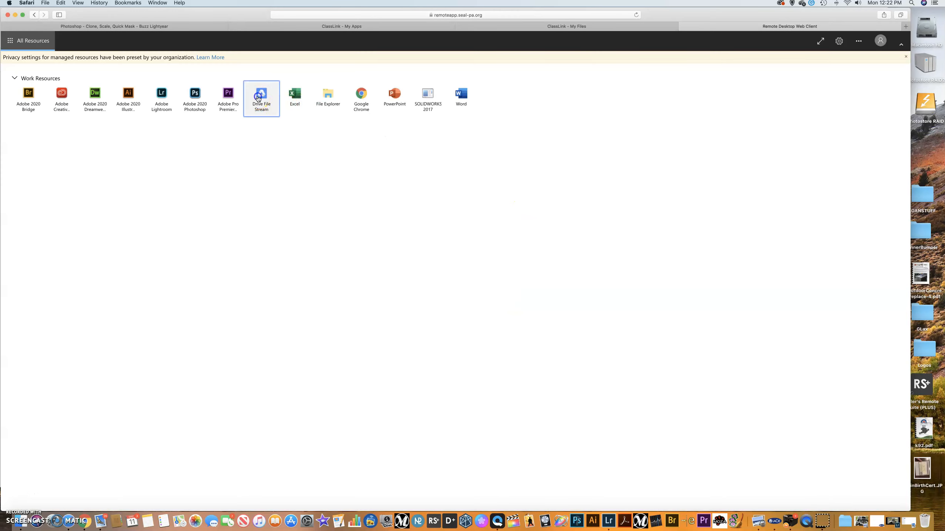
click(498, 311)
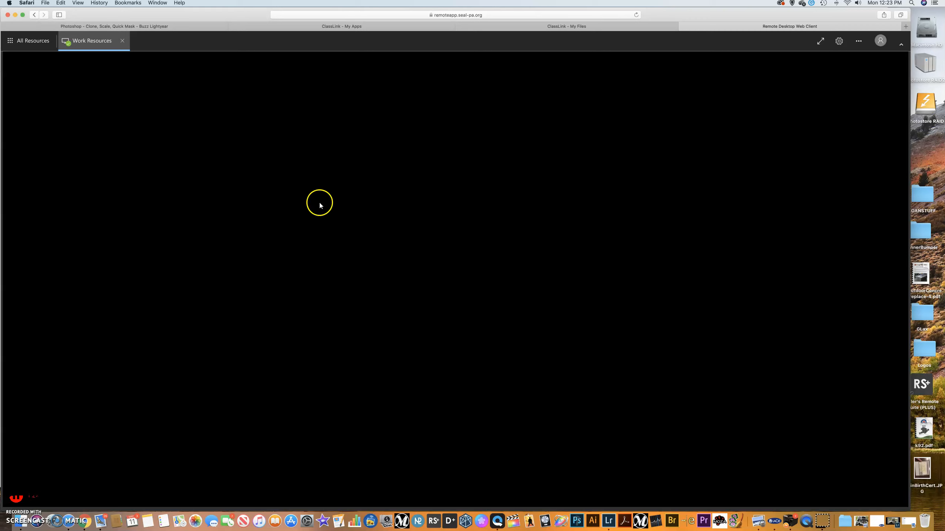
click(36, 44)
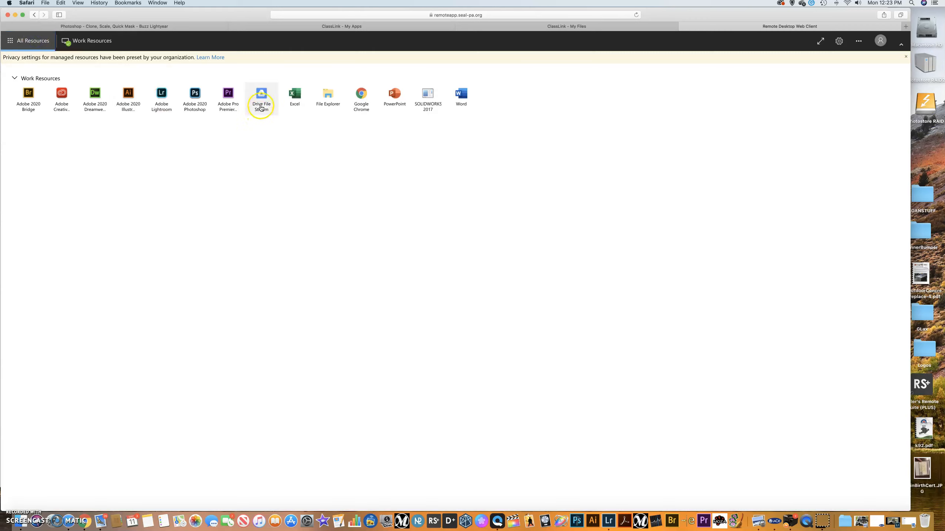
click(262, 101)
click(498, 302)
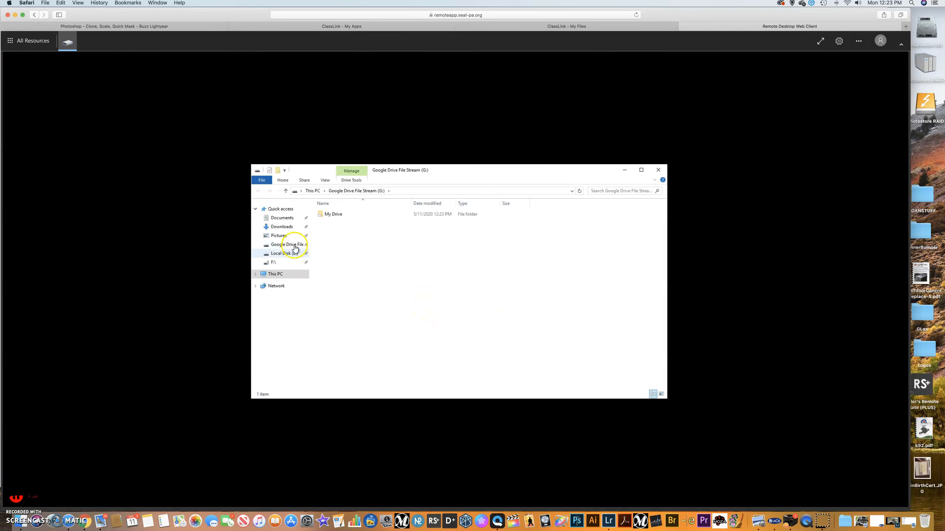
click(255, 274)
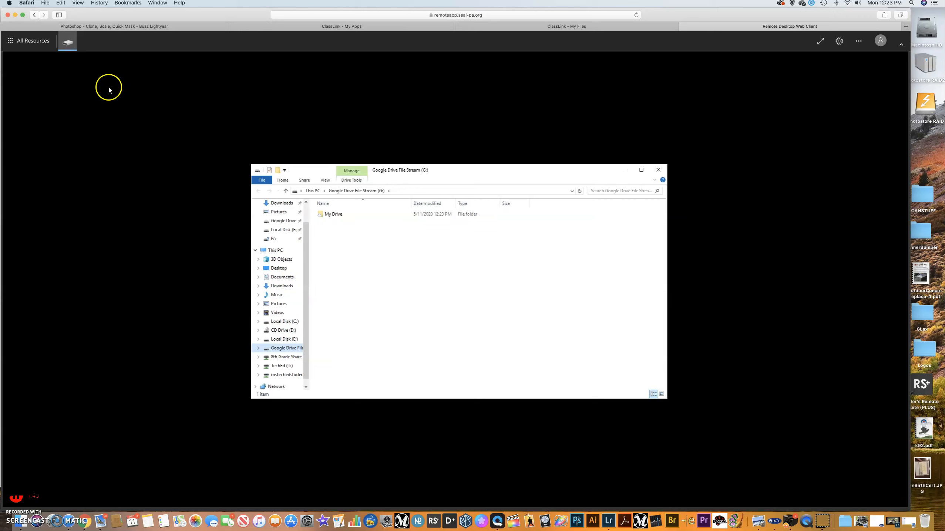
Launch Adobe 2020 Photoshop from the work resources, allowing clipboard and printer access
click(31, 43)
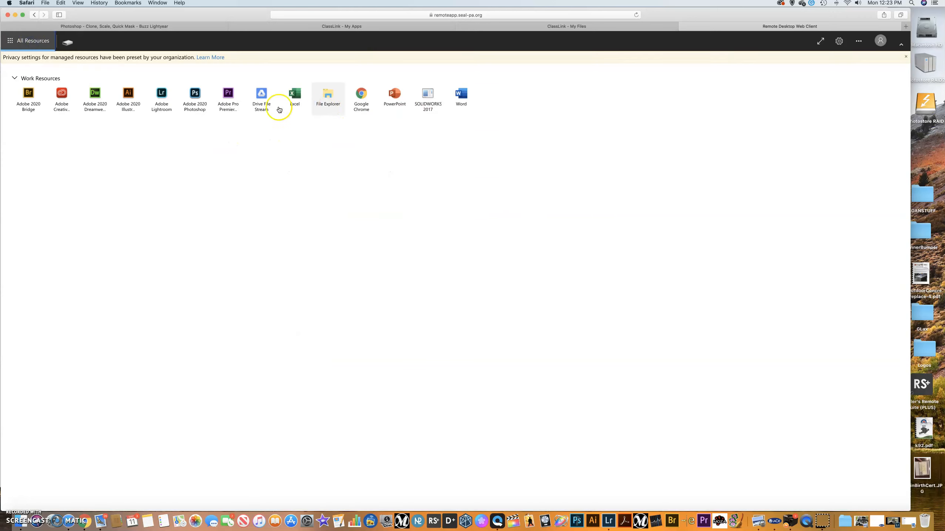
click(195, 96)
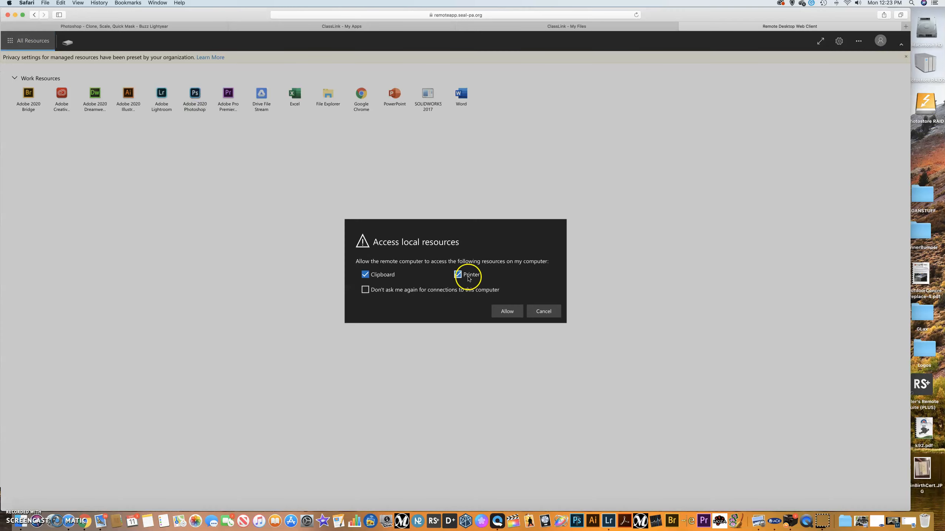
click(506, 311)
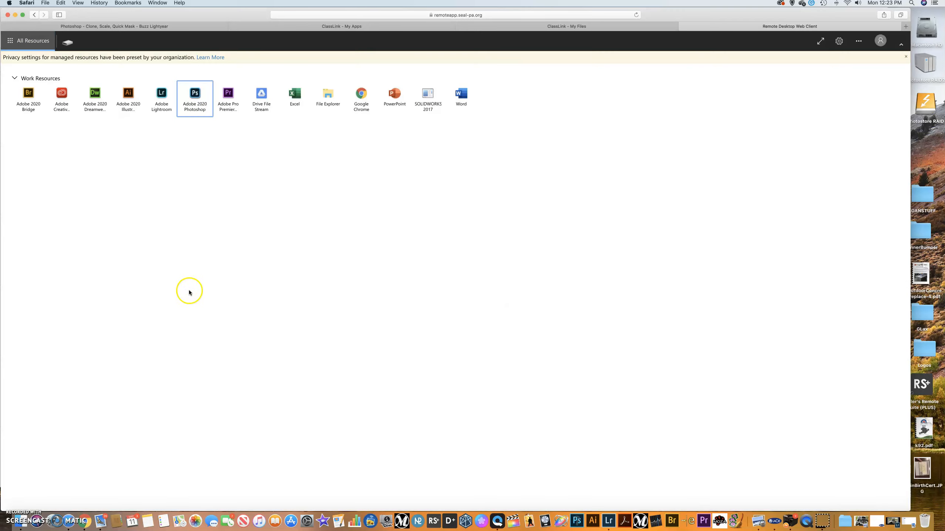
click(13, 498)
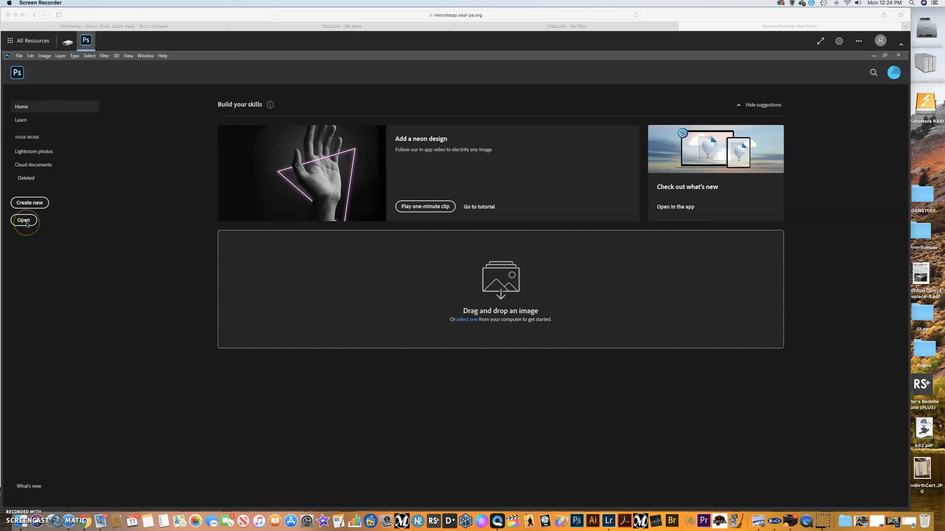
Start opening a file from the computer instead of cloud documents, and move the Open dialog toward the middle of the workspace
click(18, 58)
click(18, 56)
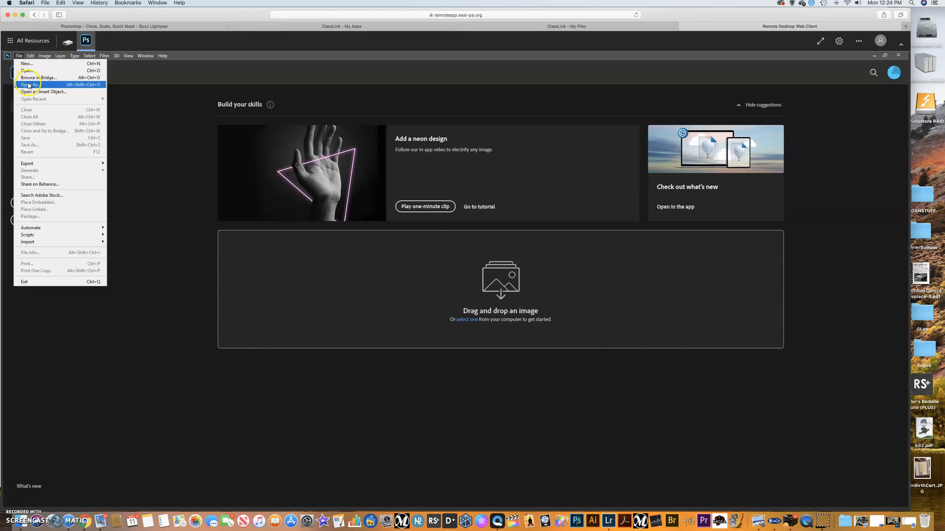
click(30, 74)
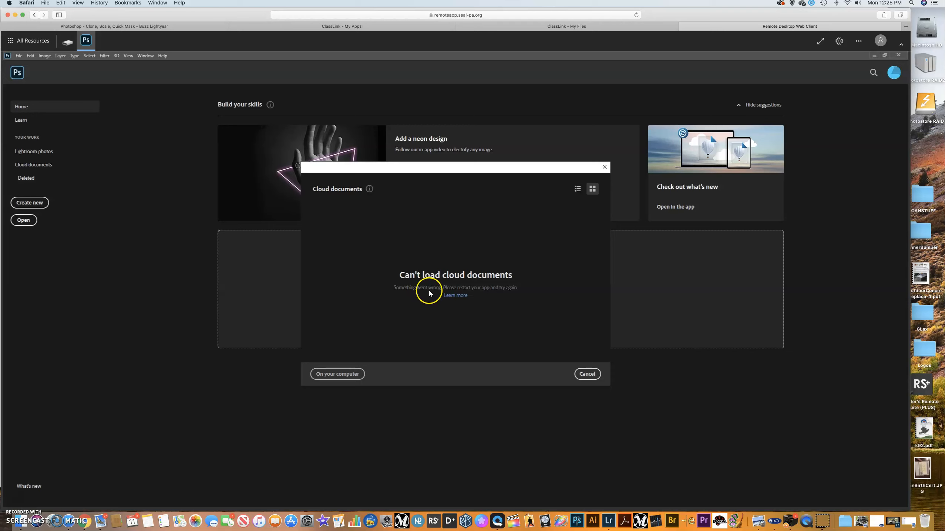
click(349, 374)
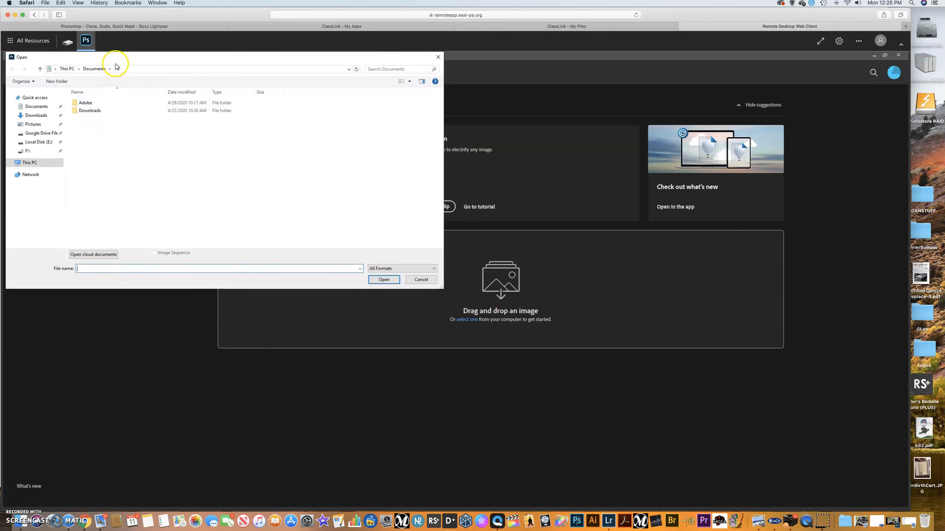
drag(118, 57, 238, 108)
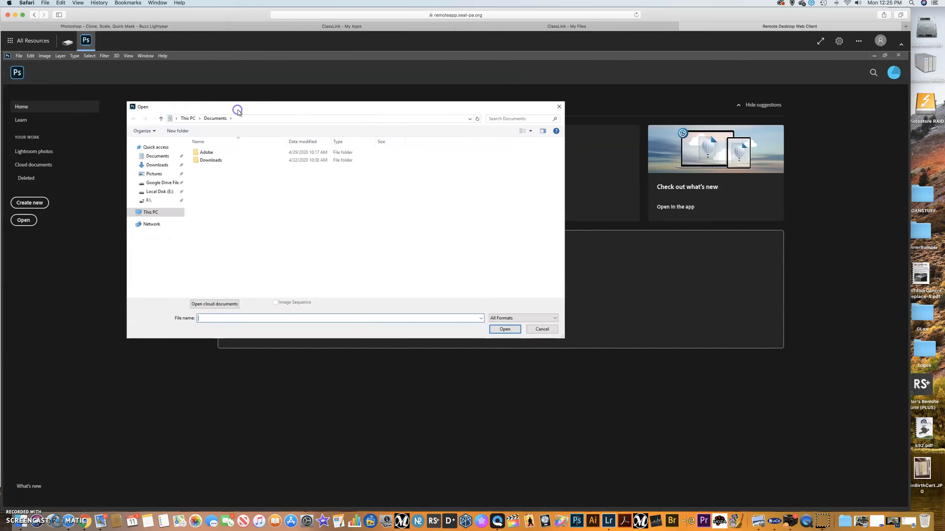
Open the BuzzLightYear image from the Photoshop Resources folder on the TechEd (T:) drive
click(130, 212)
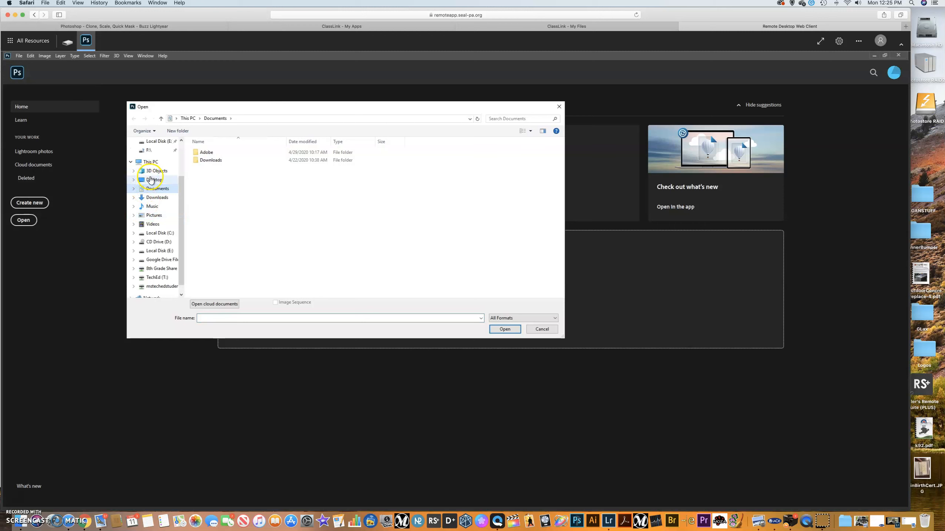
scroll(181, 231, down, 1)
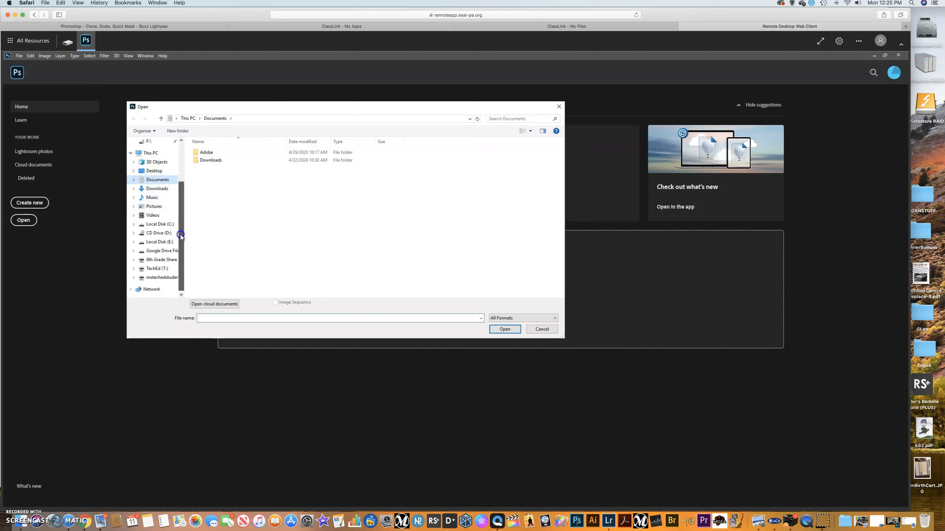
click(156, 270)
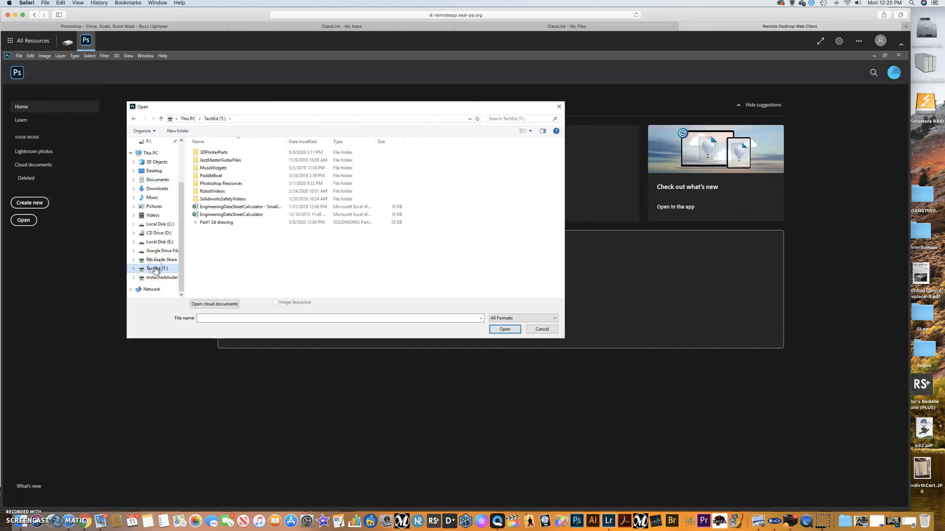
click(223, 184)
double_click(223, 183)
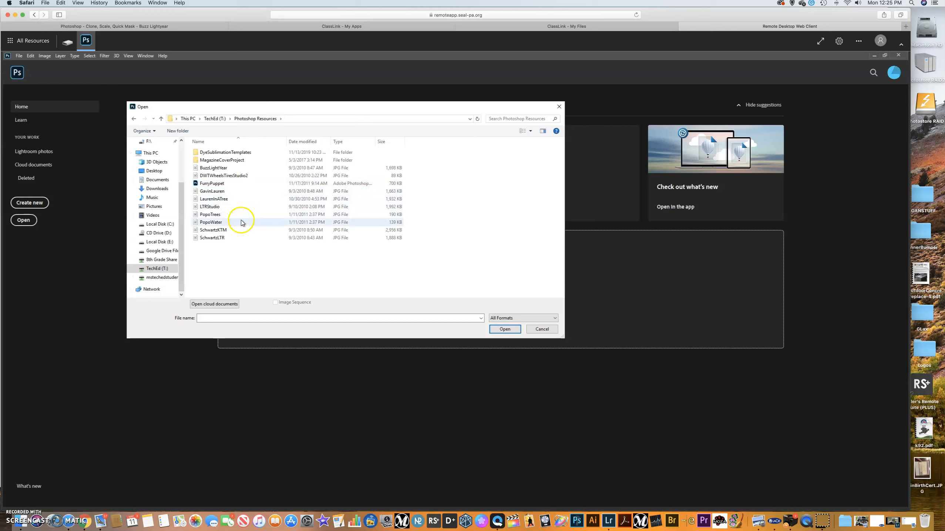
double_click(222, 168)
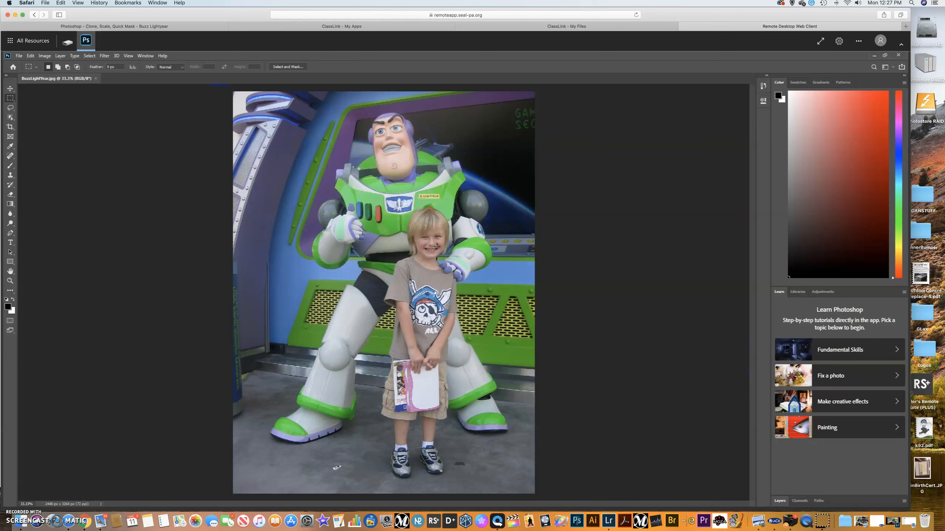
Activate the Magnetic Lasso tool for selecting around Buzz Lightyear's head
key(ctrl+plus)
key(ctrl+plus)
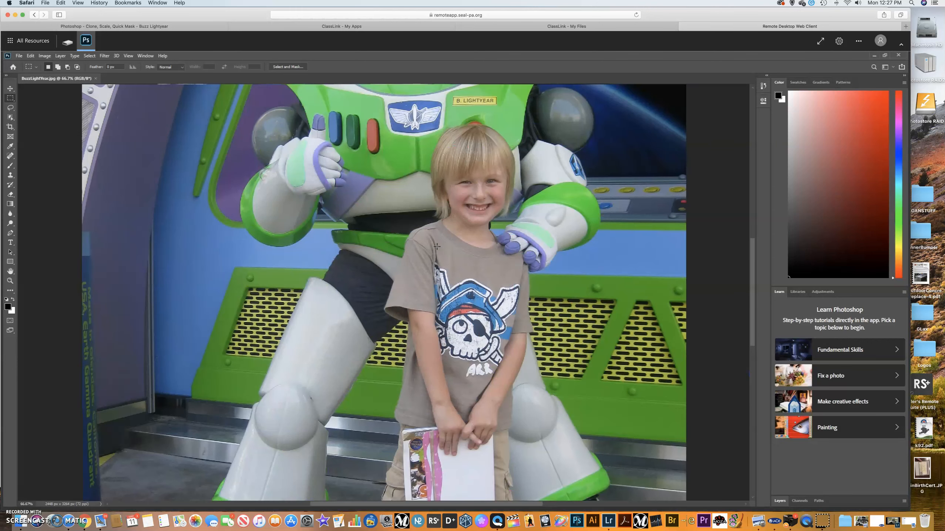
key(ctrl+plus)
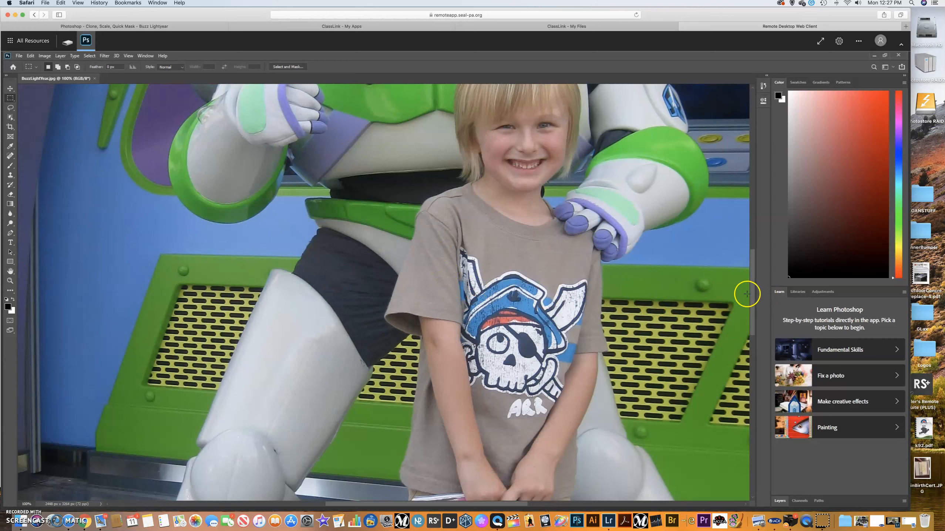
scroll(746, 275, up, 3)
scroll(745, 253, down, 4)
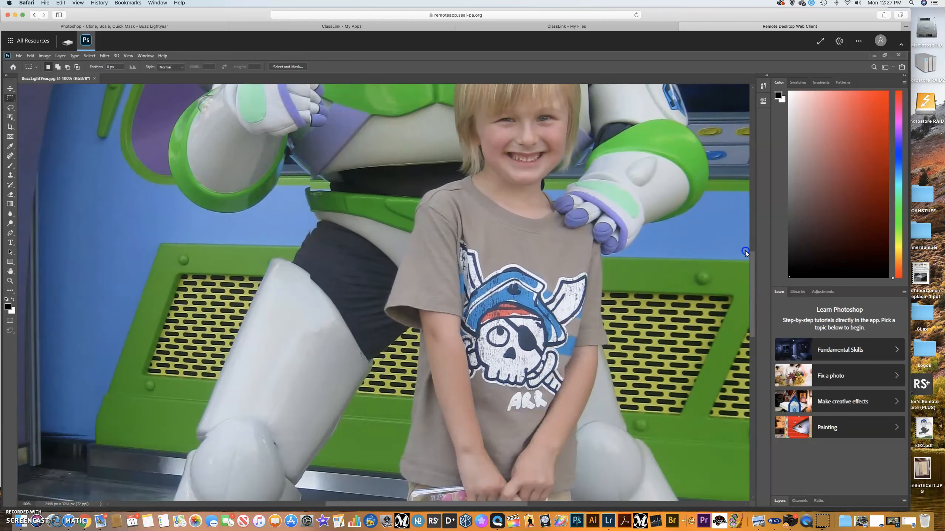
scroll(745, 253, up, 10)
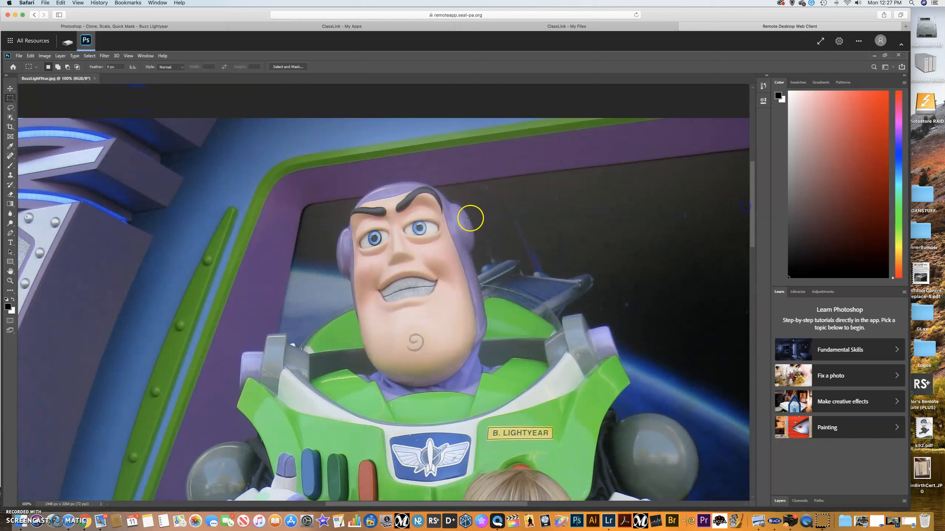
click(10, 108)
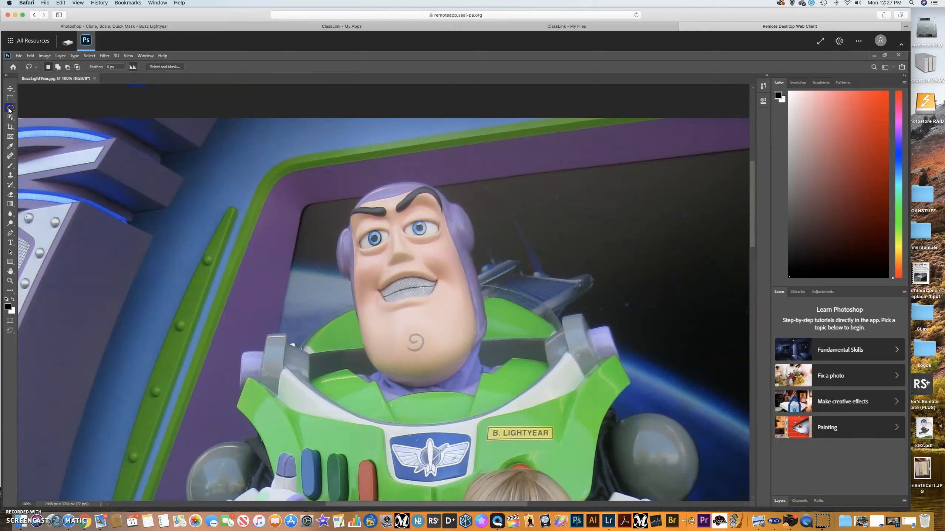
drag(9, 109, 34, 122)
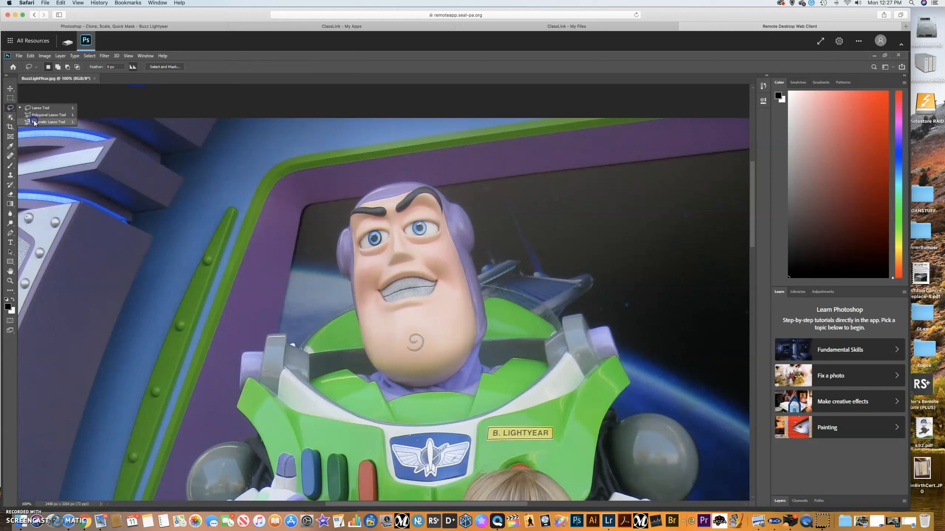
mouse_move(35, 122)
mouse_down()
mouse_move(17, 112)
mouse_move(42, 124)
mouse_up()
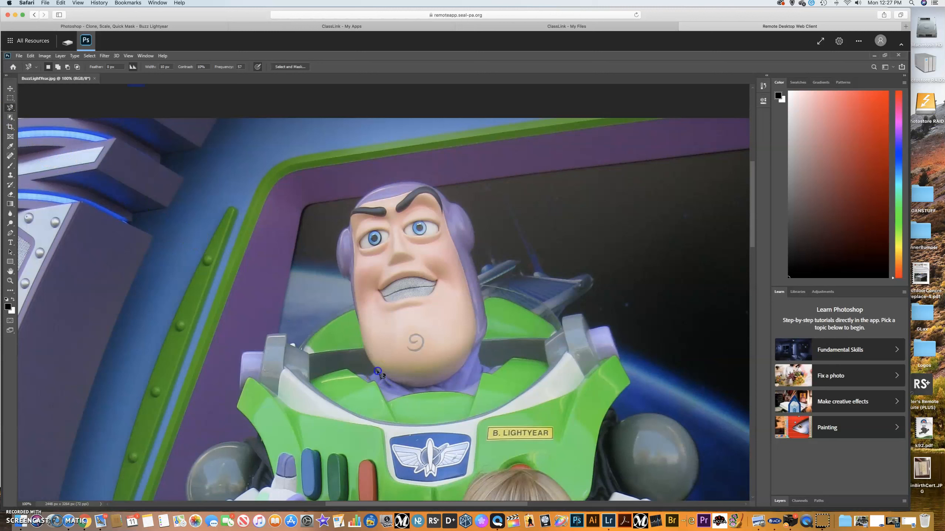
mouse_move(371, 362)
mouse_down()
mouse_move(336, 256)
mouse_move(347, 214)
mouse_move(360, 209)
mouse_up()
mouse_move(354, 211)
mouse_down()
mouse_move(313, 214)
mouse_move(323, 236)
mouse_move(295, 228)
mouse_move(326, 243)
mouse_up()
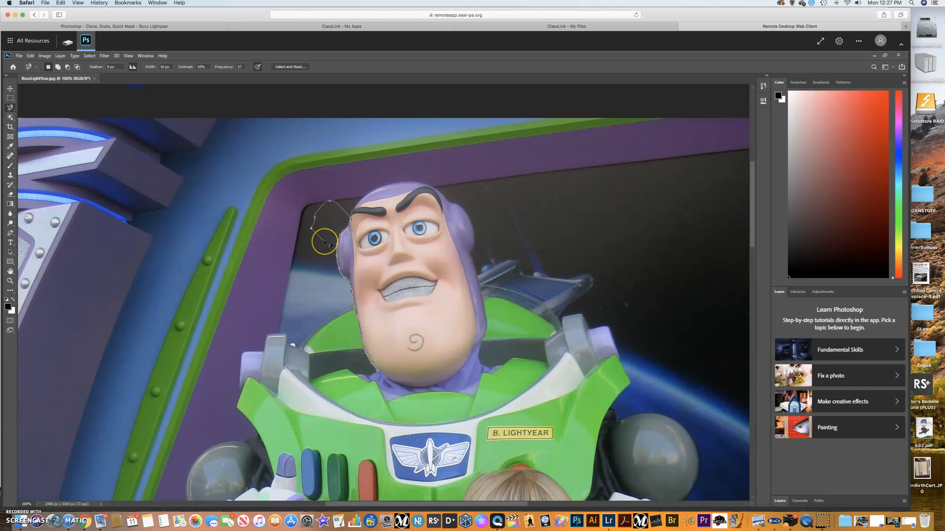
key(Escape)
Trace a closed Magnetic Lasso selection around Buzz Lightyear's head and purple neck, starting and ending at the neck
click(376, 370)
mouse_move(377, 371)
mouse_down()
mouse_move(338, 238)
mouse_move(368, 195)
mouse_move(432, 189)
mouse_move(463, 210)
mouse_move(478, 237)
mouse_move(479, 359)
mouse_move(504, 368)
mouse_move(483, 374)
mouse_move(478, 394)
mouse_move(419, 392)
mouse_move(398, 404)
mouse_move(353, 375)
mouse_move(376, 372)
mouse_up()
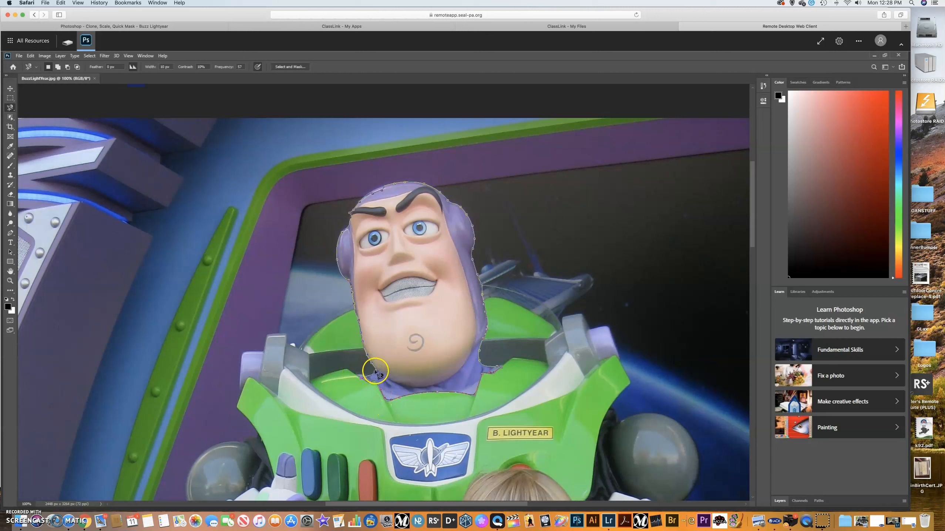
click(375, 370)
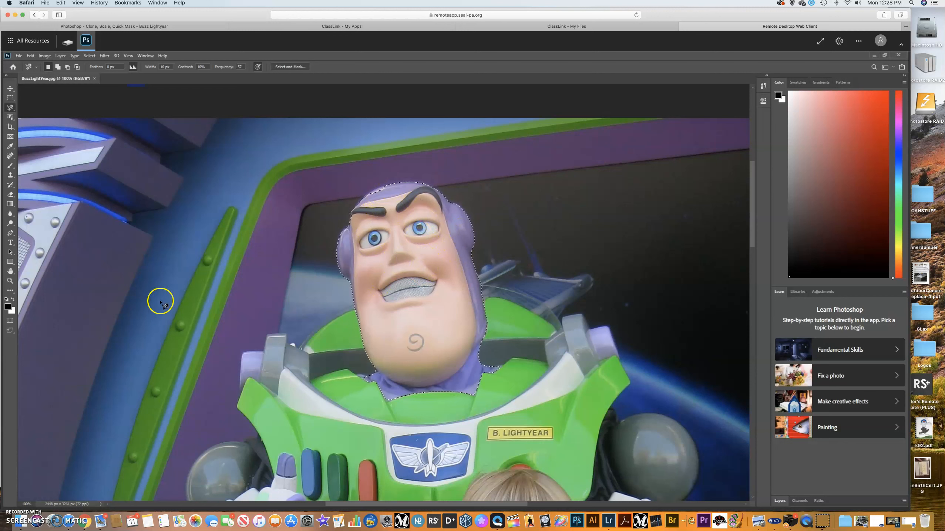
Enter Quick Mask mode and erase the mask at the edge of Buzz's head beside the outer eyebrow
click(10, 321)
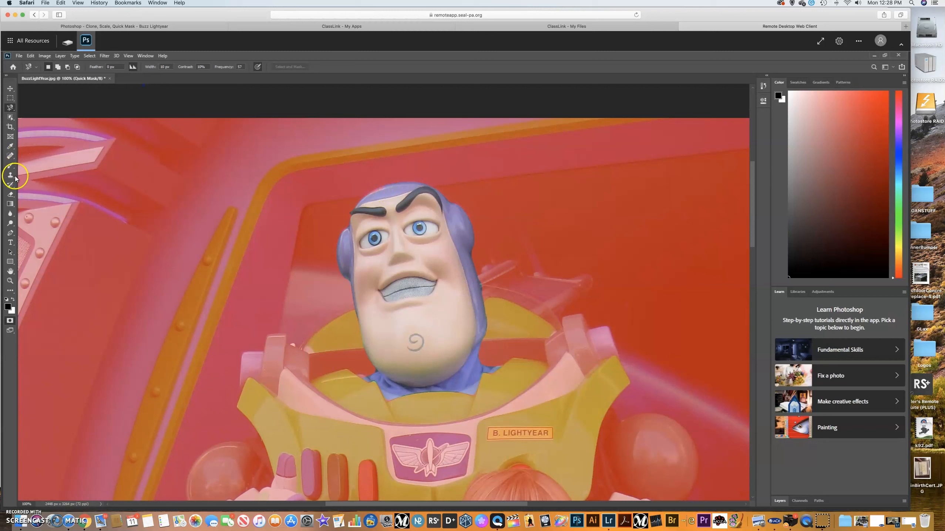
click(10, 194)
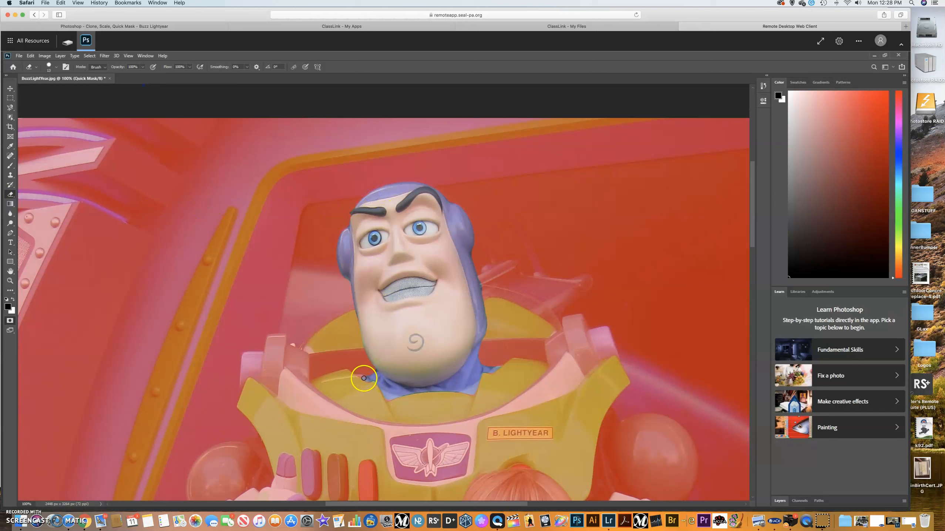
drag(364, 214, 353, 215)
Paint mask with the Brush tool over the spill outside Buzz's outer eyebrow
key(ctrl+plus)
key(ctrl+plus)
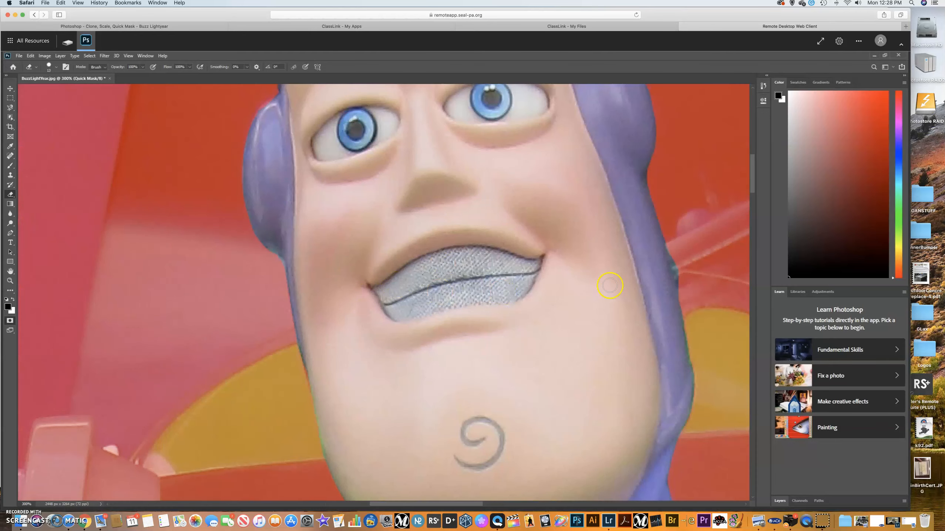
scroll(725, 193, up, 4)
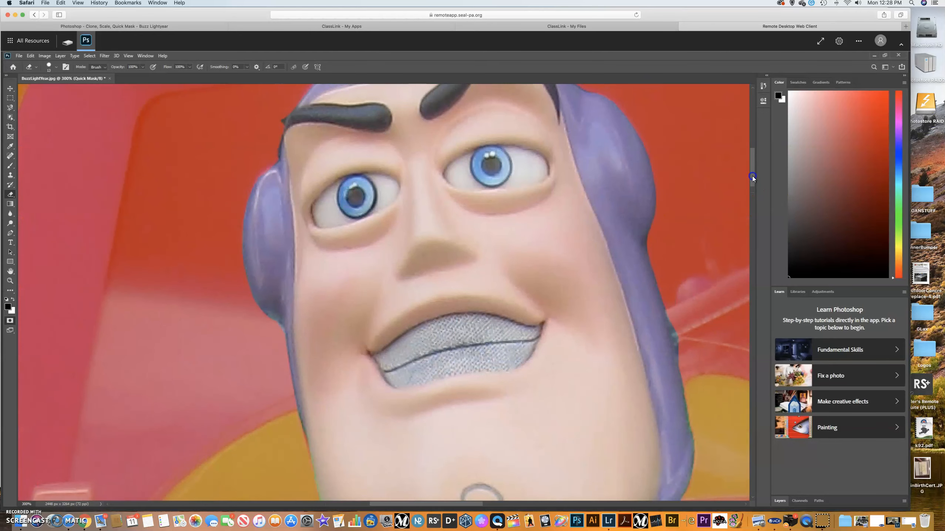
click(10, 166)
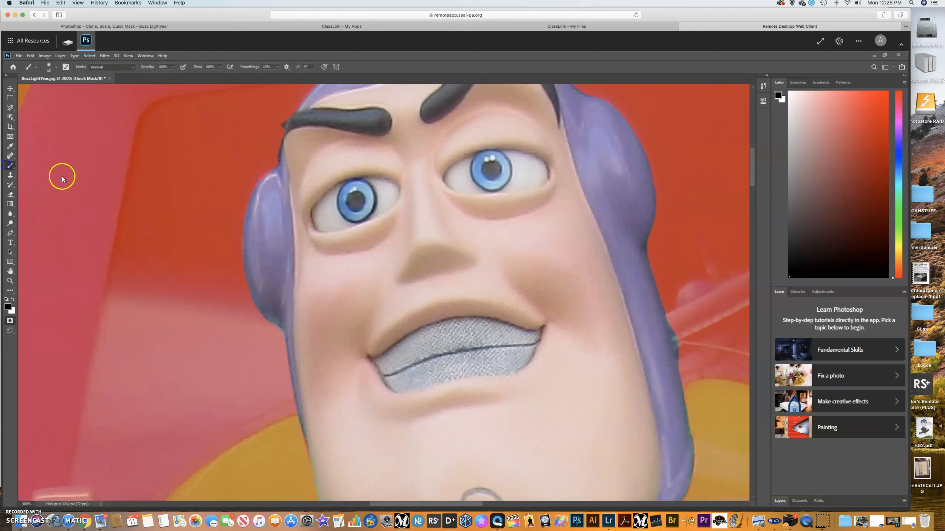
click(280, 118)
Switch to the Hard Round general brush and mask the remaining excess beside Buzz's eyebrow and along the opposite side of his hood
click(57, 66)
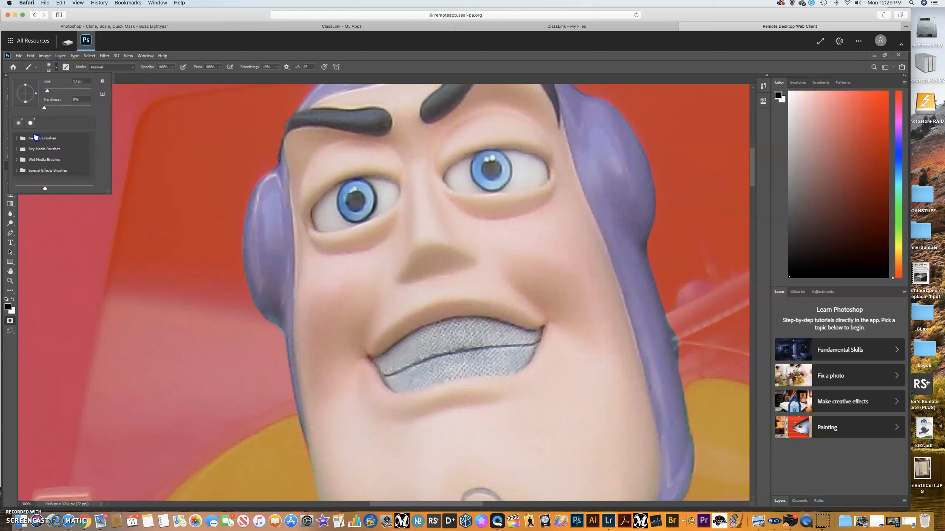
click(15, 138)
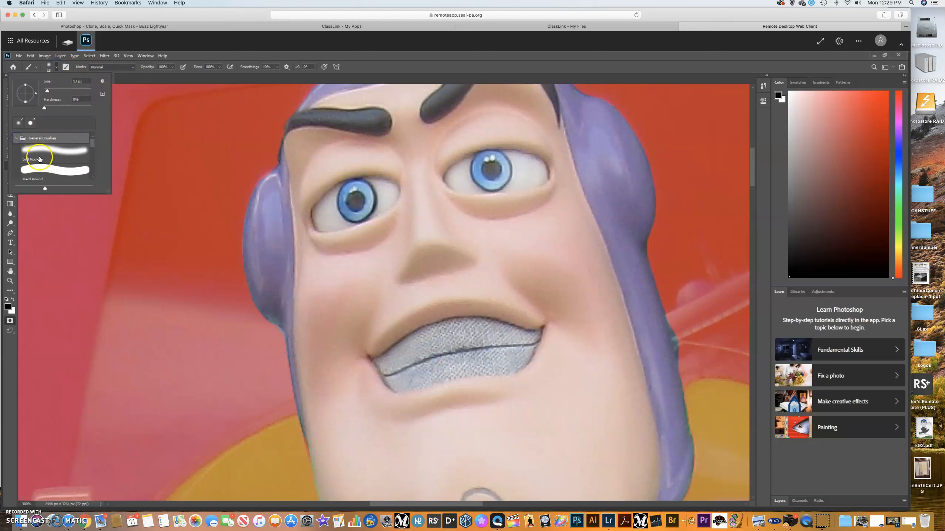
click(54, 167)
click(274, 128)
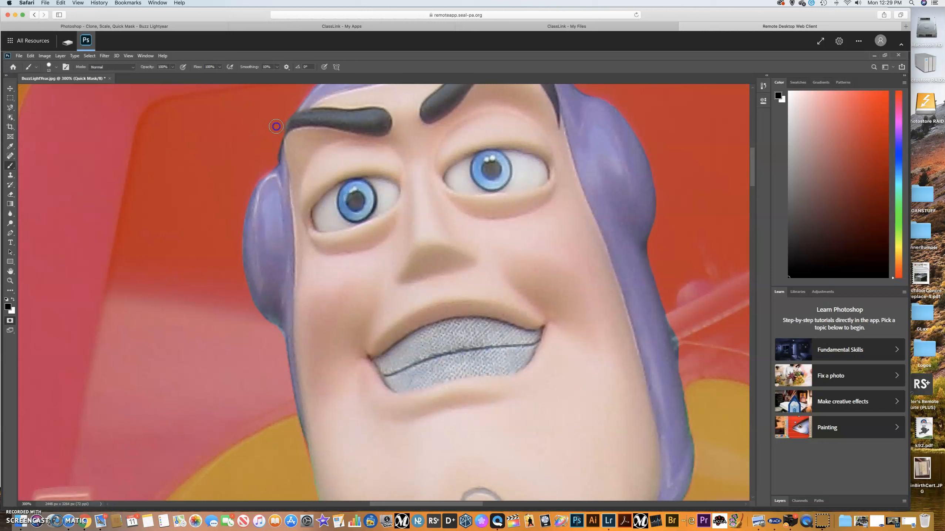
click(674, 315)
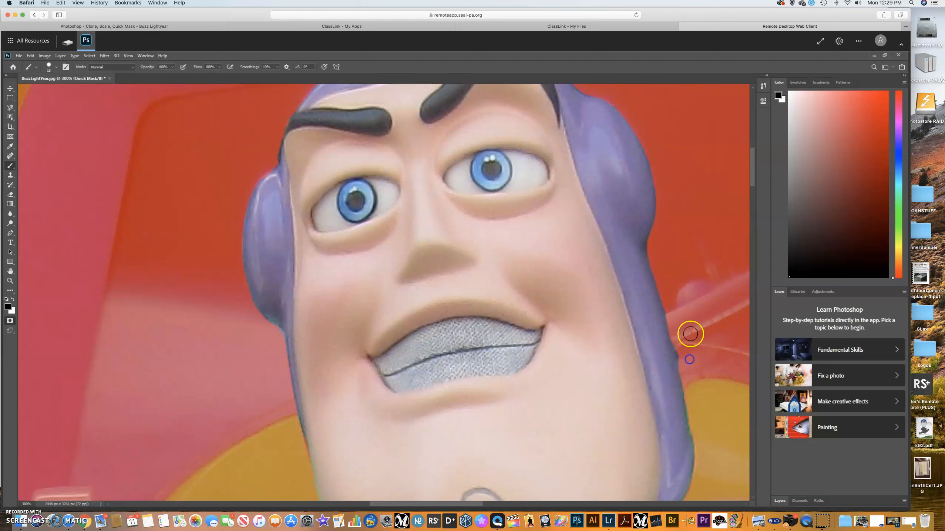
Exit Quick Mask mode, then copy Buzz's selected head and paste it onto a new layer
key(ctrl+minus)
key(ctrl+minus)
key(ctrl+minus)
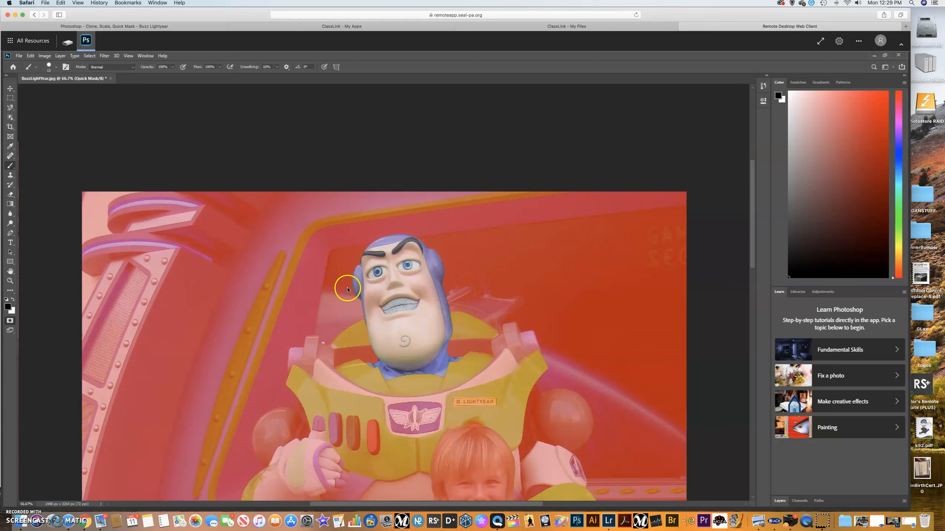
click(9, 321)
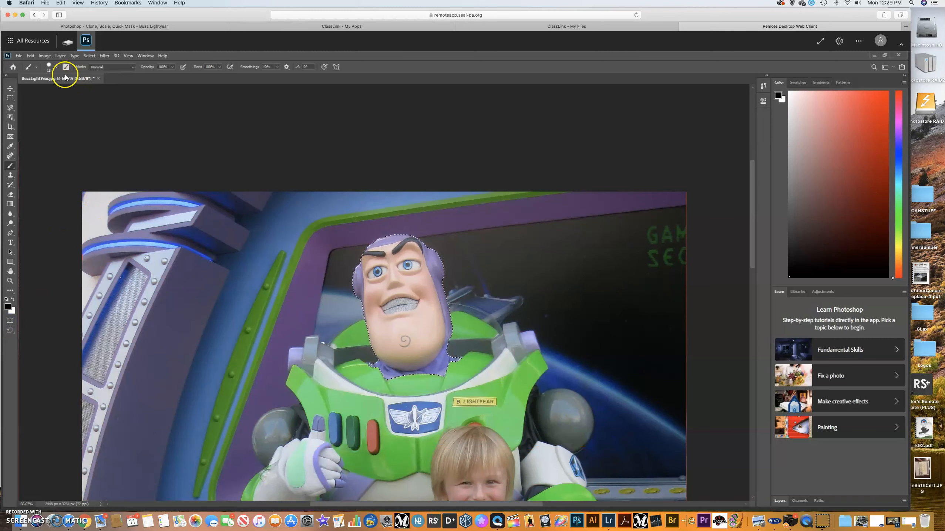
click(31, 55)
click(44, 111)
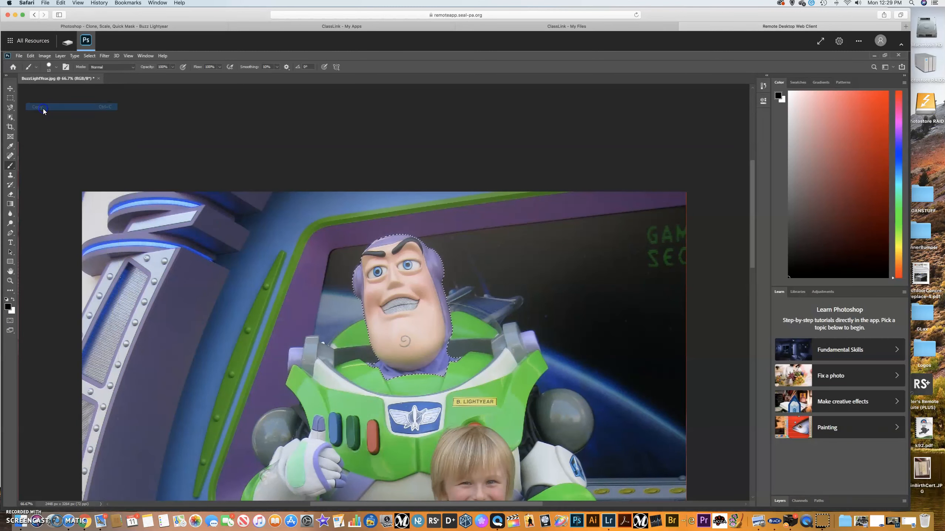
click(30, 55)
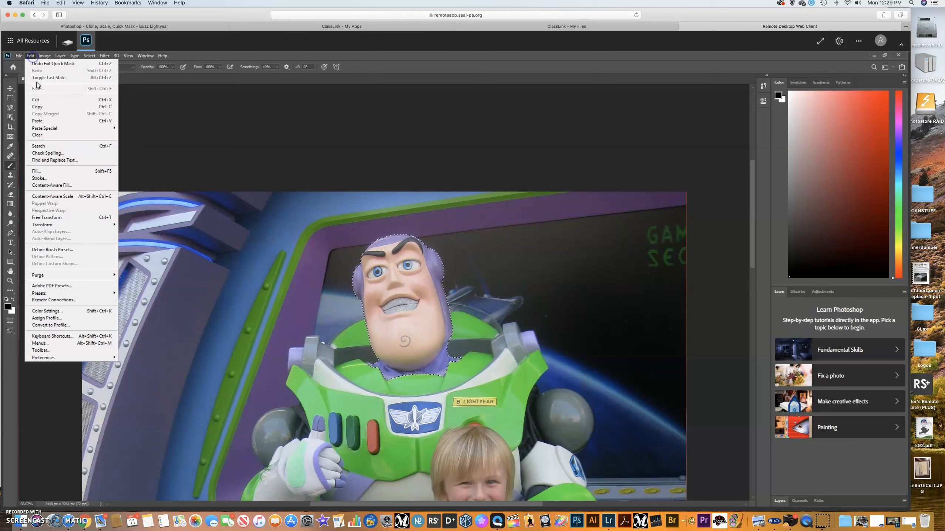
click(56, 120)
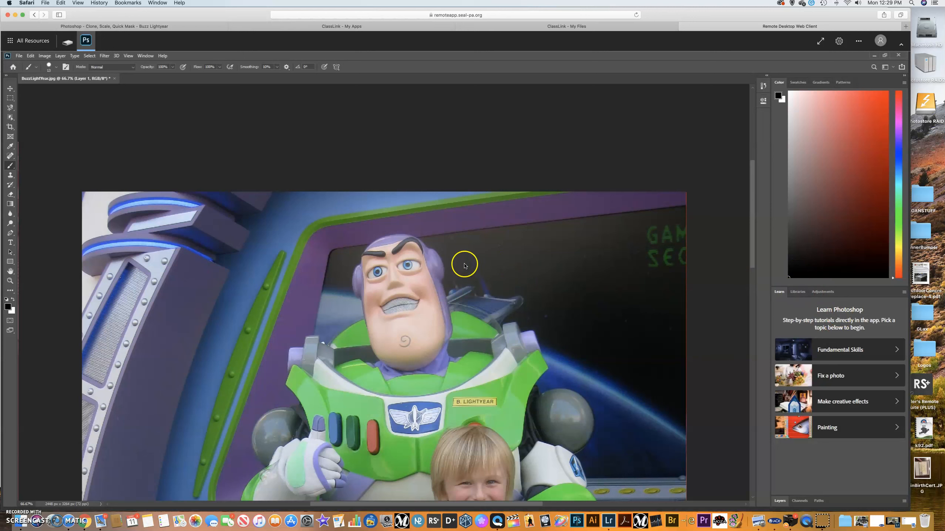
Reset the Essentials workspace to its default layout
drag(750, 225, 751, 245)
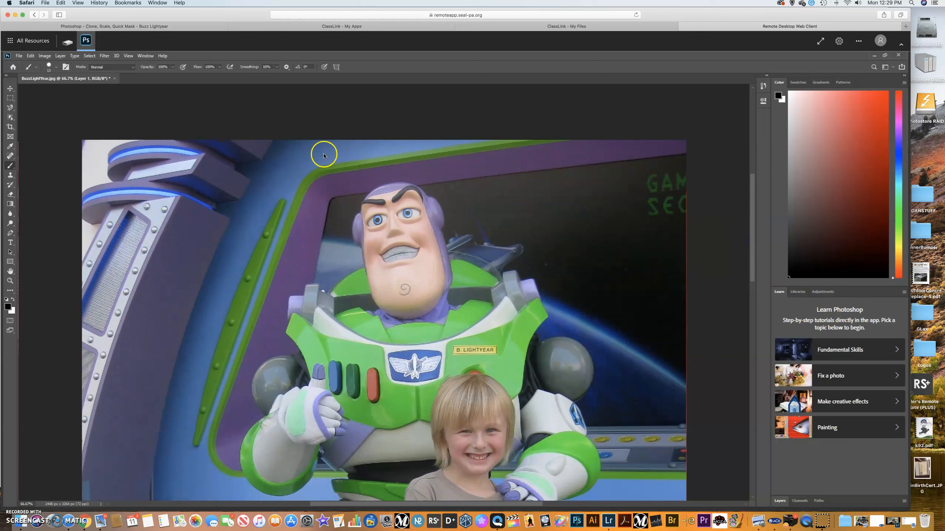
click(145, 55)
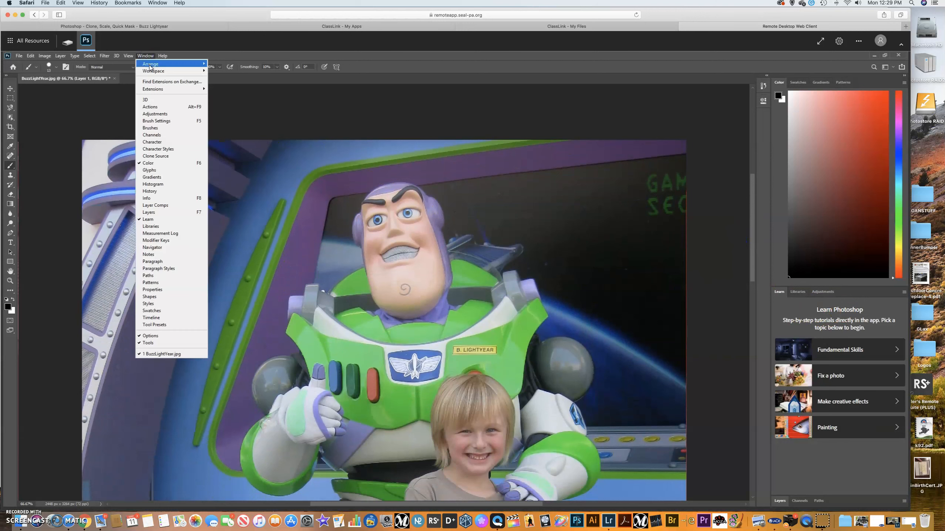
mouse_move(152, 72)
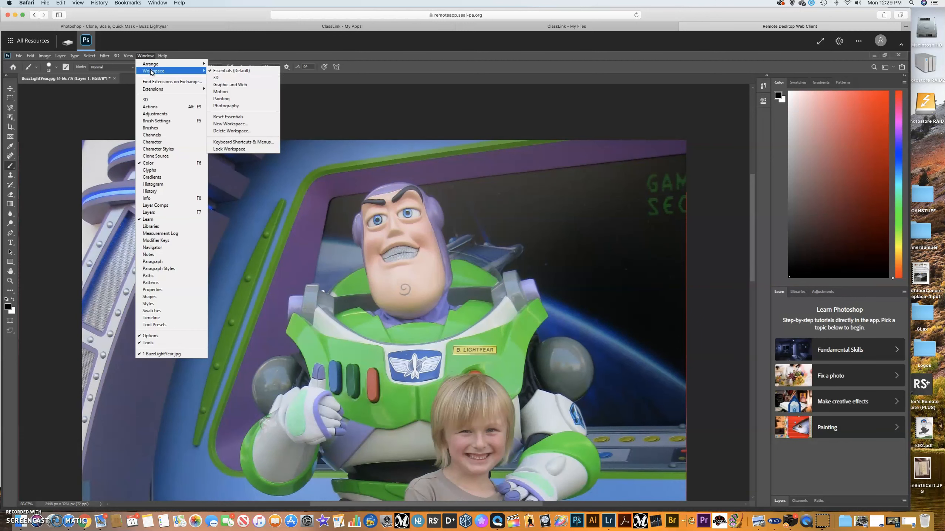
click(231, 117)
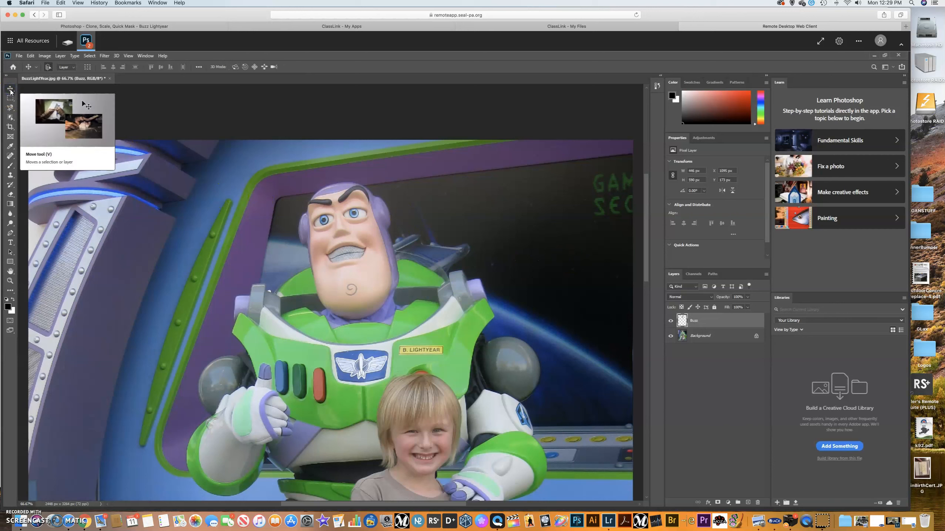
Move the copied Buzz head to the photo's upper-left corner, clear of the original head
click(384, 268)
drag(360, 256, 115, 235)
scroll(115, 235, up, 1)
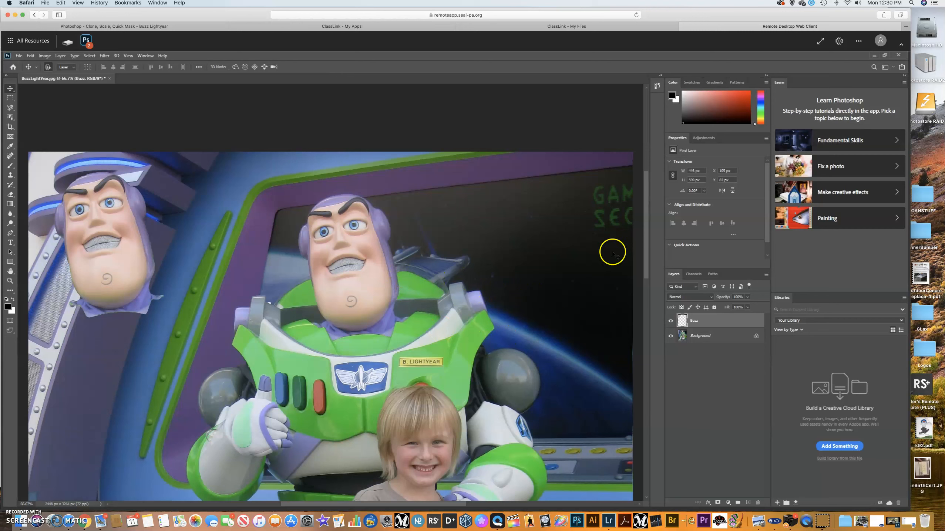
Activate the Magnetic Lasso tool for selecting around the boy's head
drag(648, 234, 649, 309)
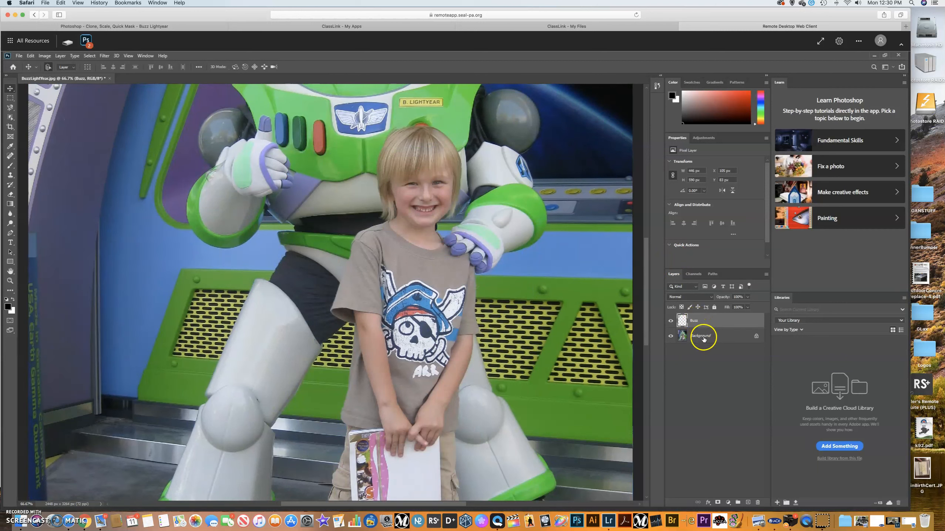
key(ctrl)
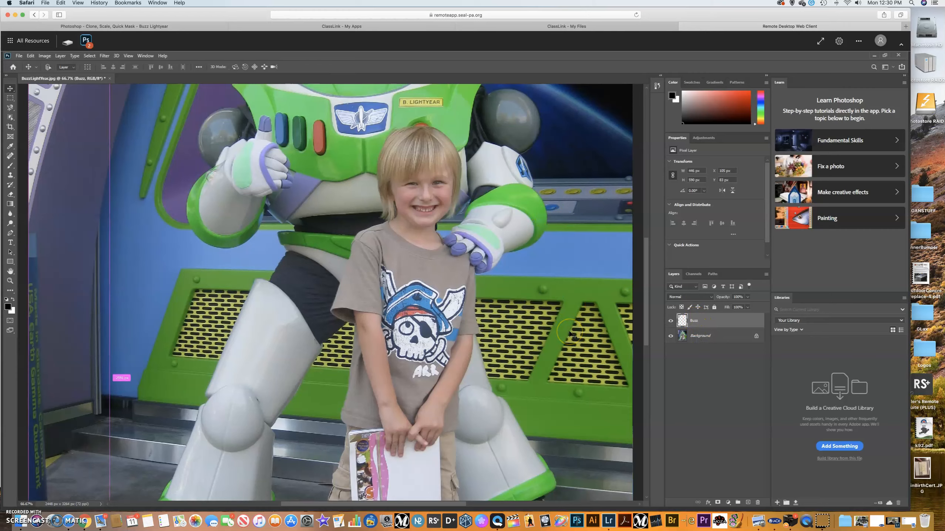
key(ctrl+plus)
key(ctrl+plus)
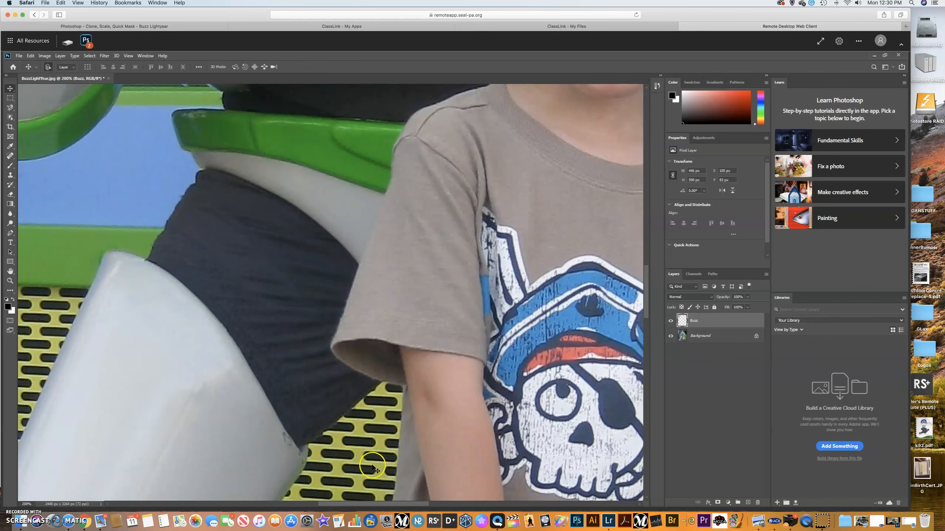
drag(413, 506, 513, 504)
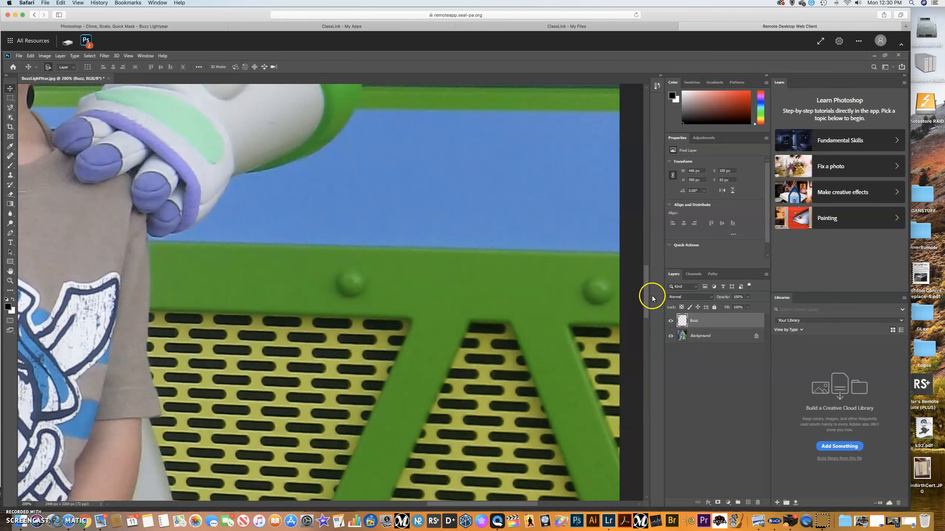
drag(646, 291, 645, 256)
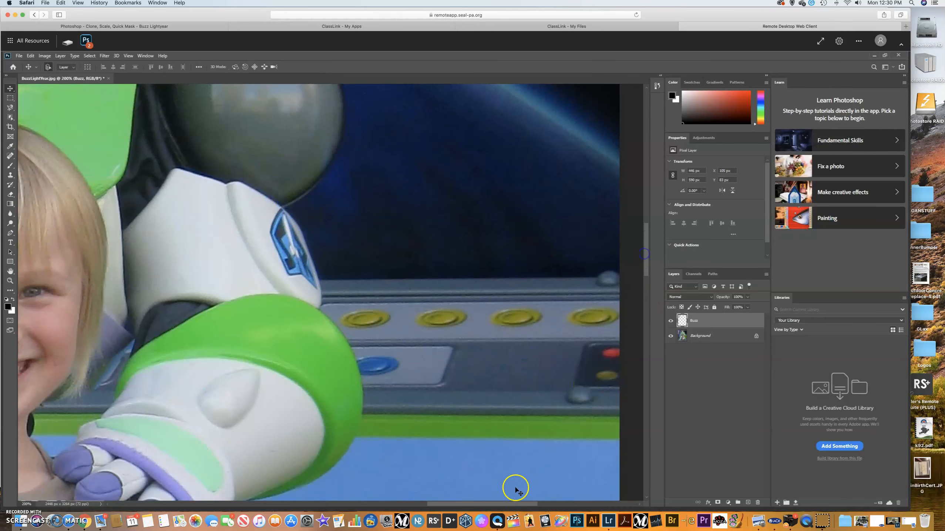
drag(501, 504, 429, 501)
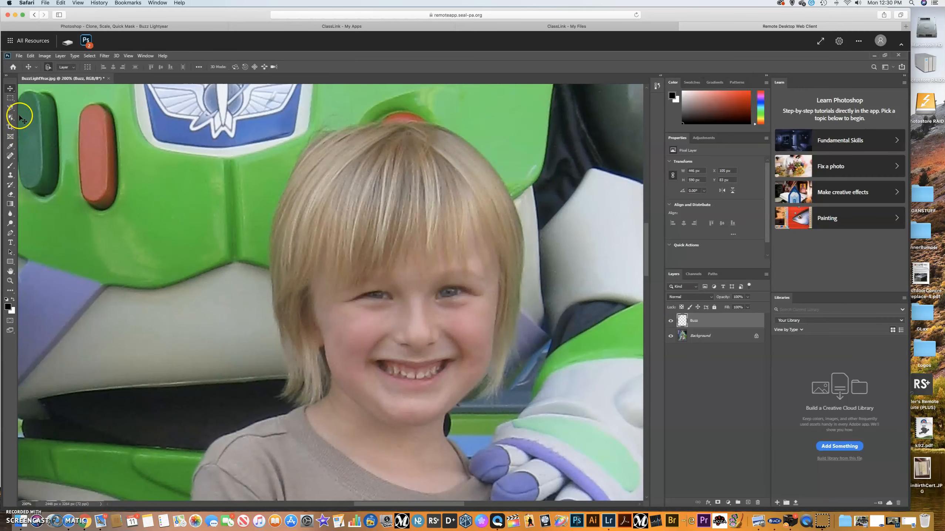
click(10, 109)
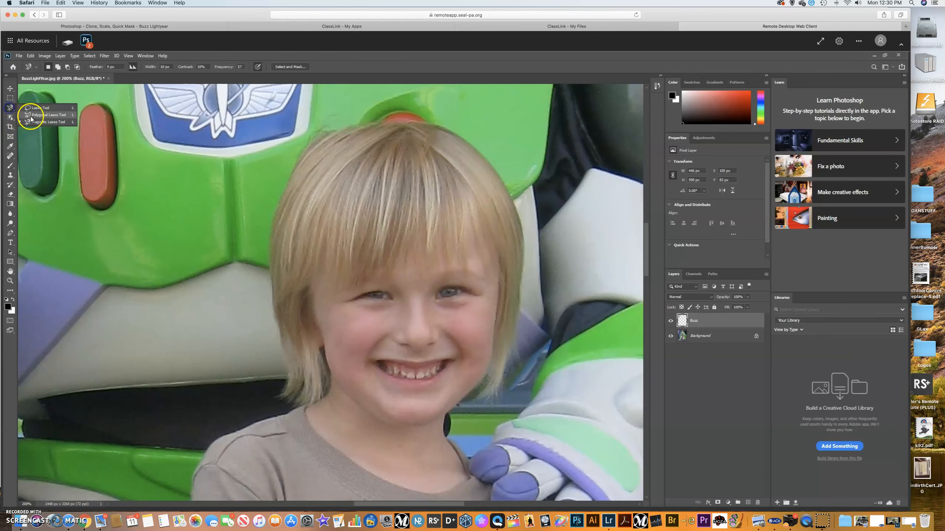
click(41, 122)
Trace a closed Magnetic Lasso selection around the boy's hair and neck, following the shirt collar back to the starting point
click(312, 405)
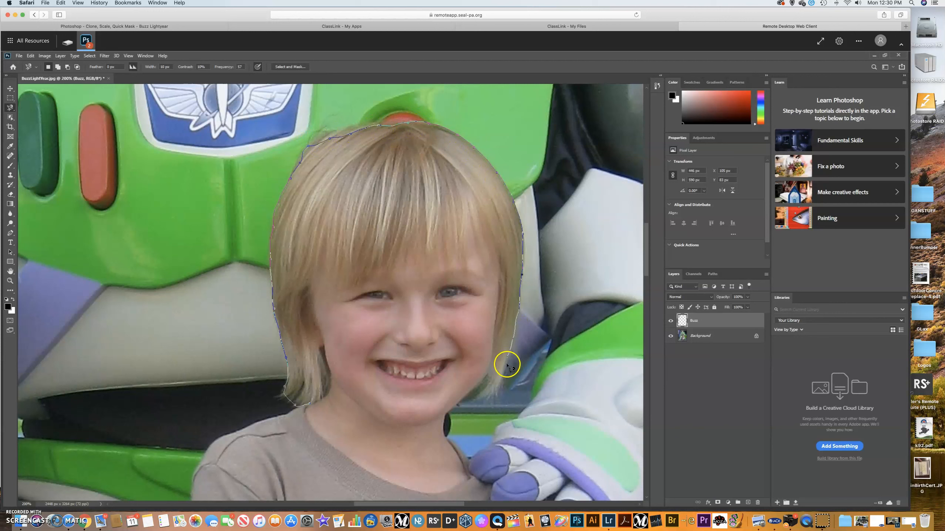
click(484, 403)
mouse_move(485, 386)
mouse_down()
mouse_move(450, 405)
mouse_move(443, 433)
mouse_move(462, 459)
mouse_up()
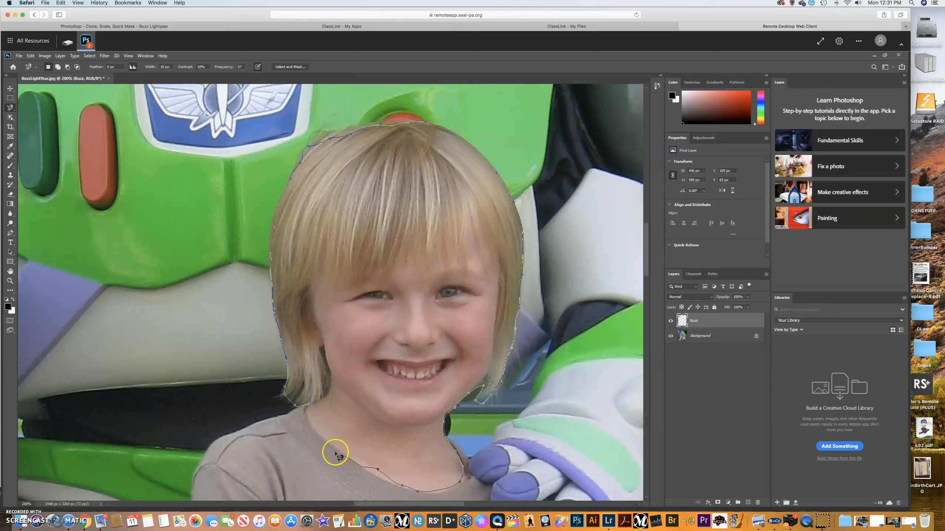
click(309, 406)
Enter Quick Mask mode and erase the mask covering the hair along the upper-left edge of the boy's head
click(9, 320)
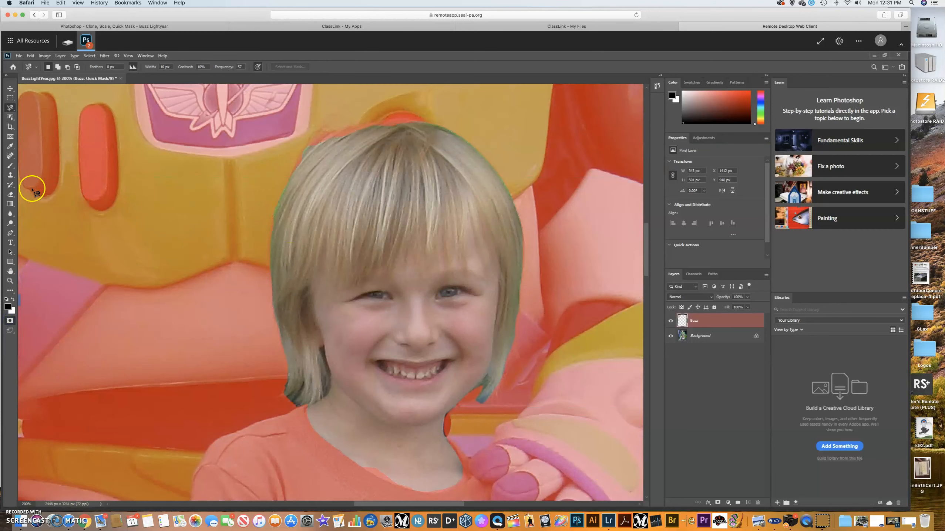
click(10, 193)
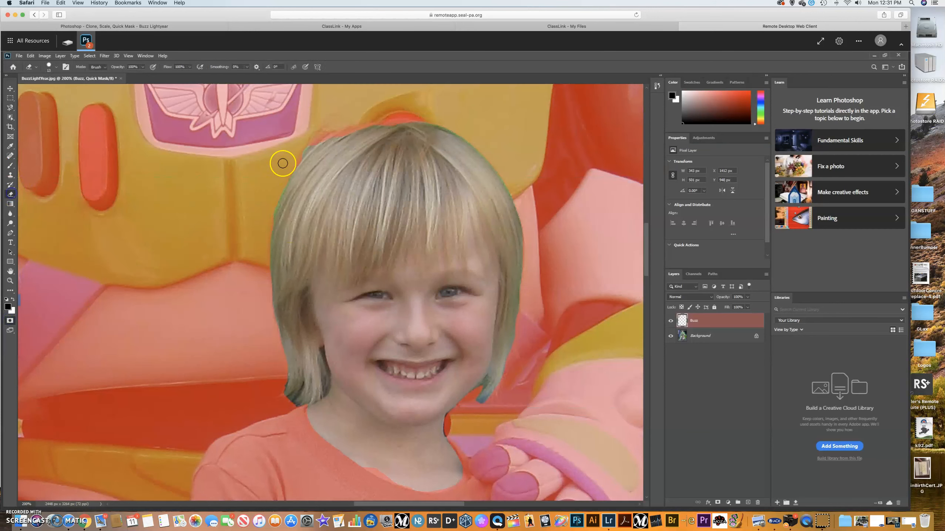
click(300, 164)
drag(294, 176, 374, 131)
click(365, 131)
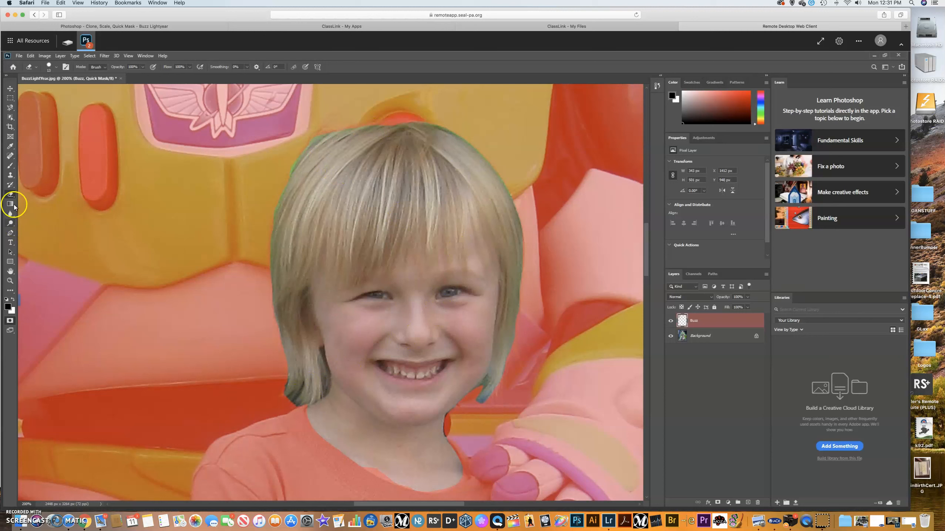
Mask the background gaps between the boy's hair and neck and around the hair tips with a smaller Hard Round brush, and exit Quick Mask mode
click(10, 165)
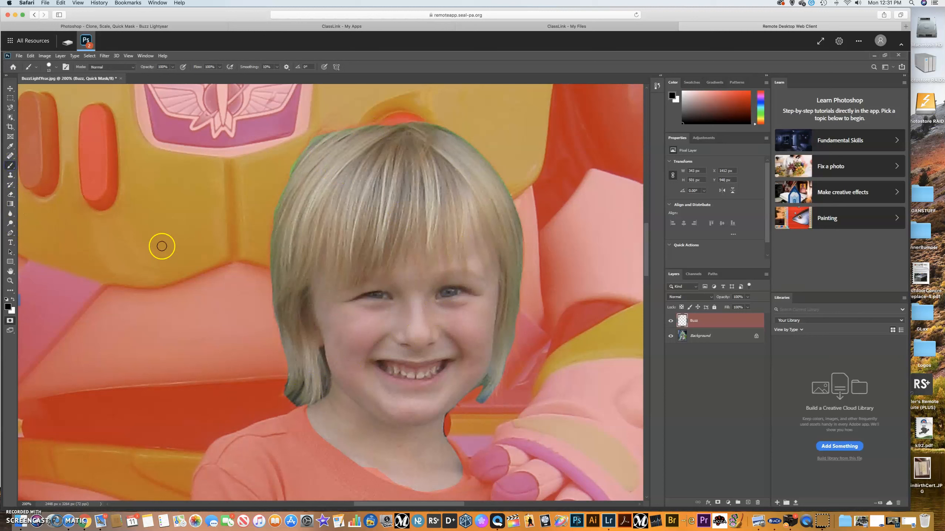
click(52, 68)
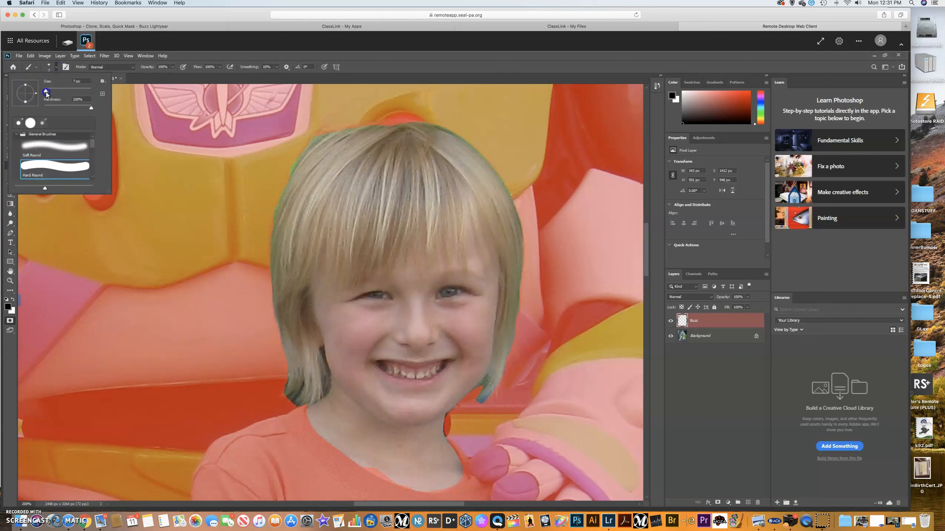
drag(45, 91, 44, 90)
click(324, 356)
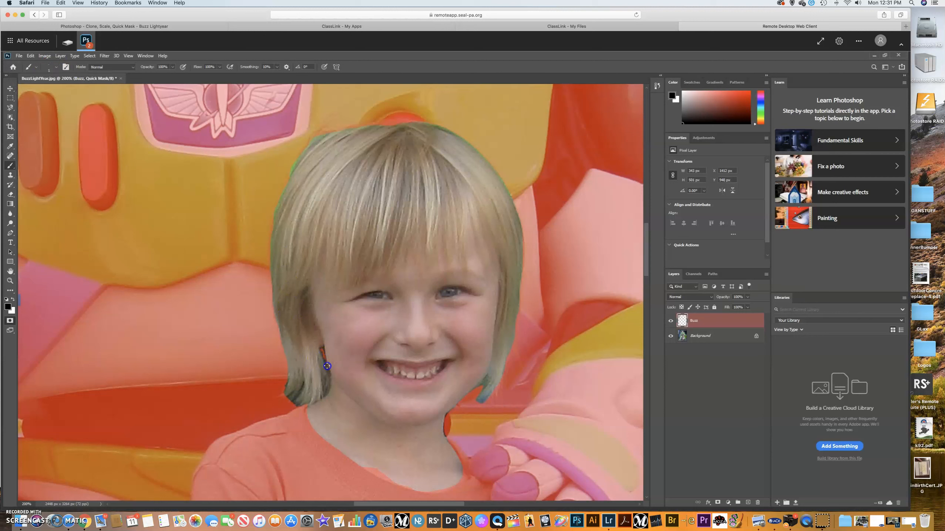
mouse_move(323, 355)
mouse_down()
mouse_move(334, 385)
mouse_move(326, 378)
mouse_move(325, 391)
mouse_move(290, 402)
mouse_up()
drag(306, 396, 290, 406)
click(10, 320)
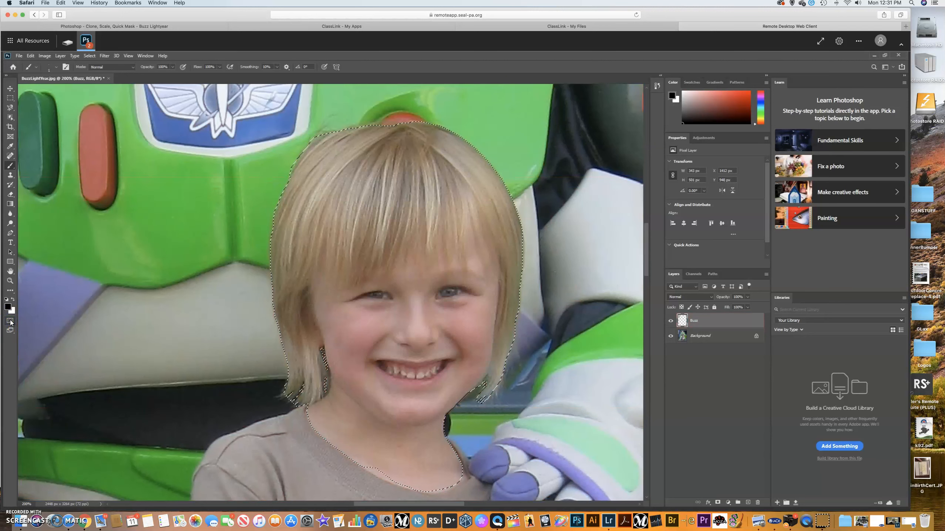
Check the boy's head selection by switching between the Quick Mask overlay and the normal selection view
click(10, 320)
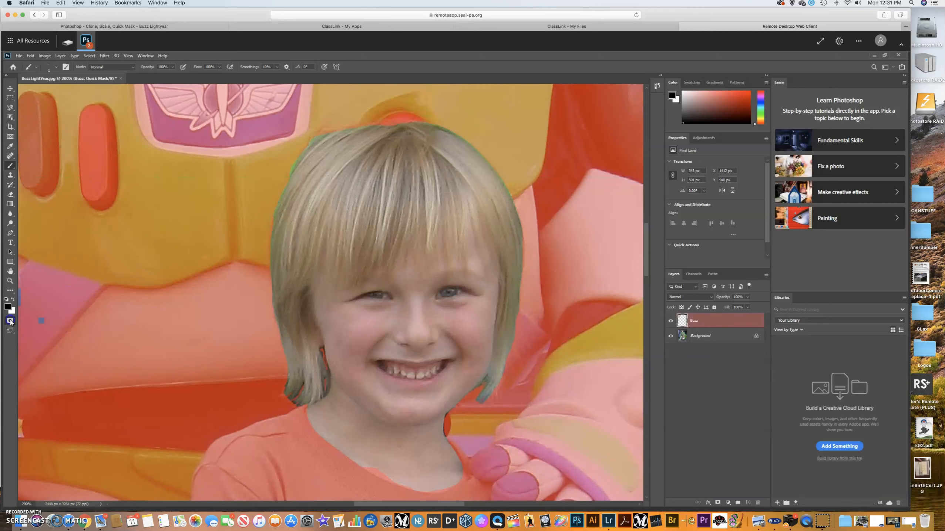
click(10, 320)
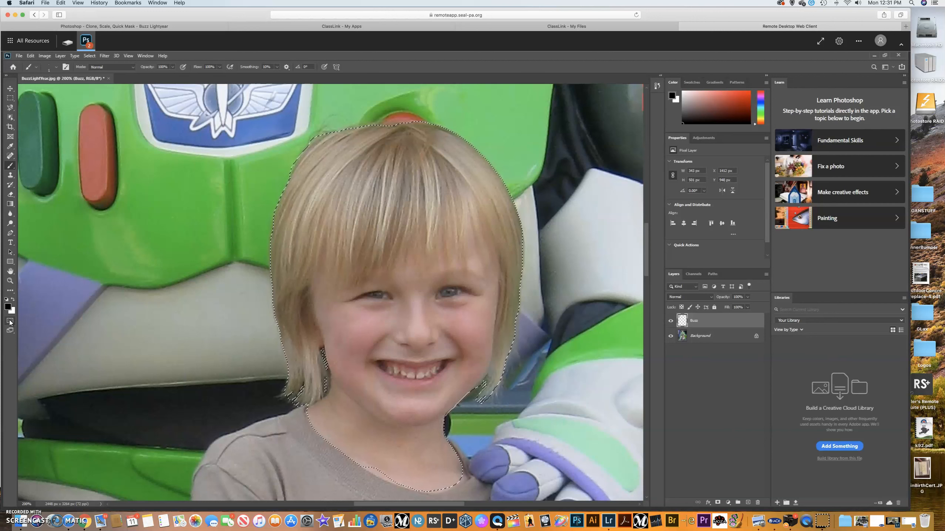
click(10, 321)
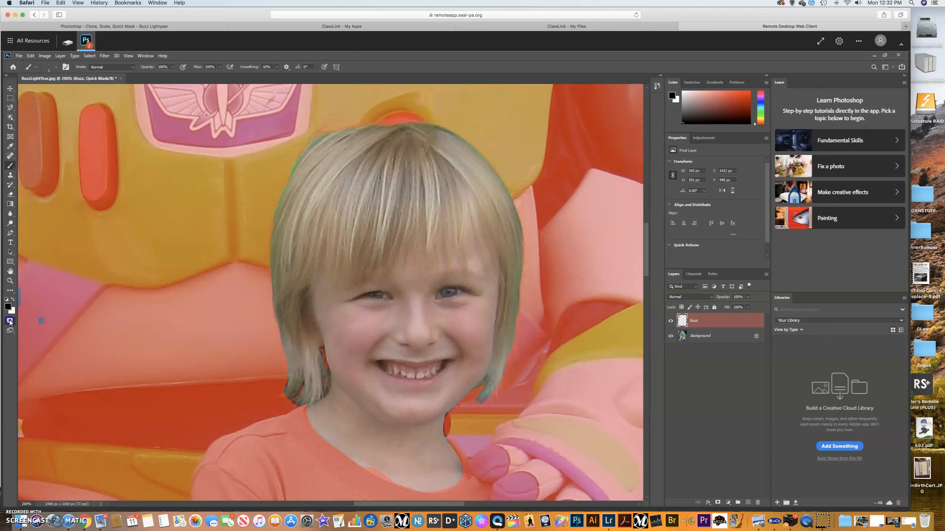
click(10, 321)
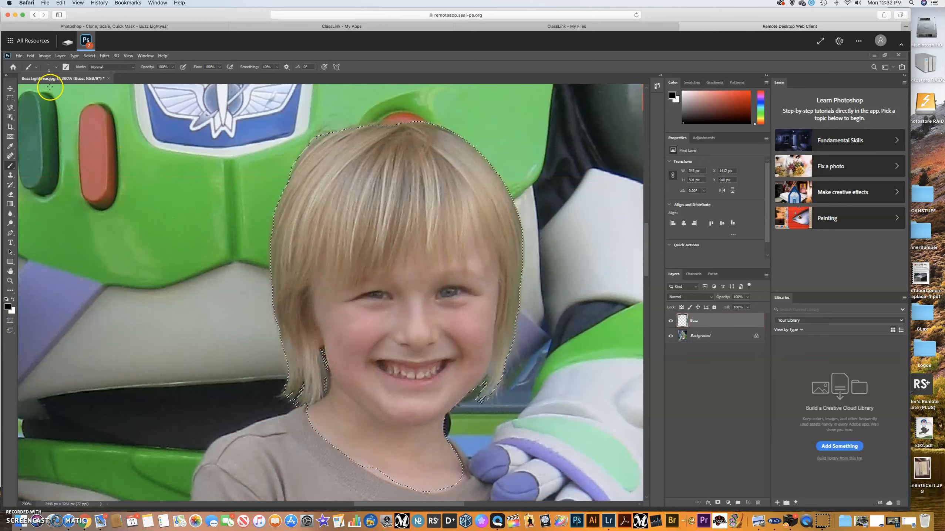
Hide the Background layer to check what the Buzz layer holds inside the selection, and show it again
click(31, 56)
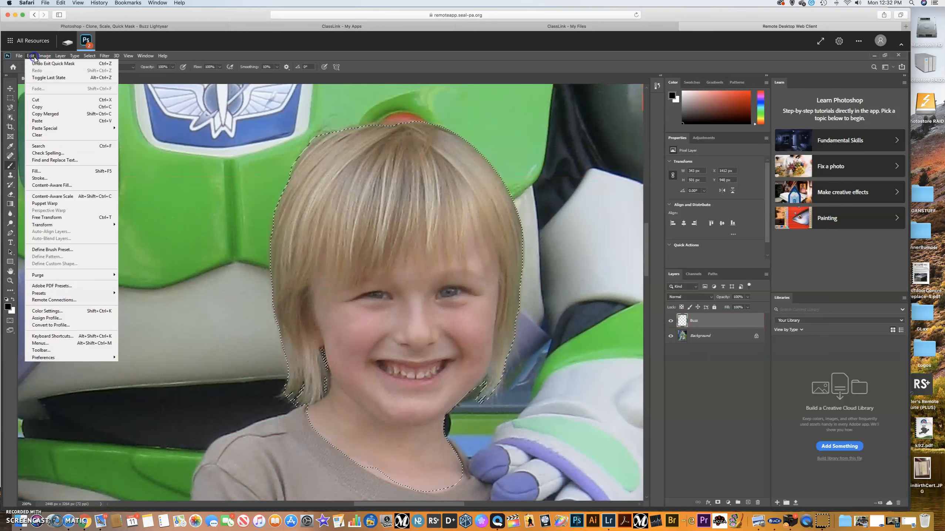
click(47, 107)
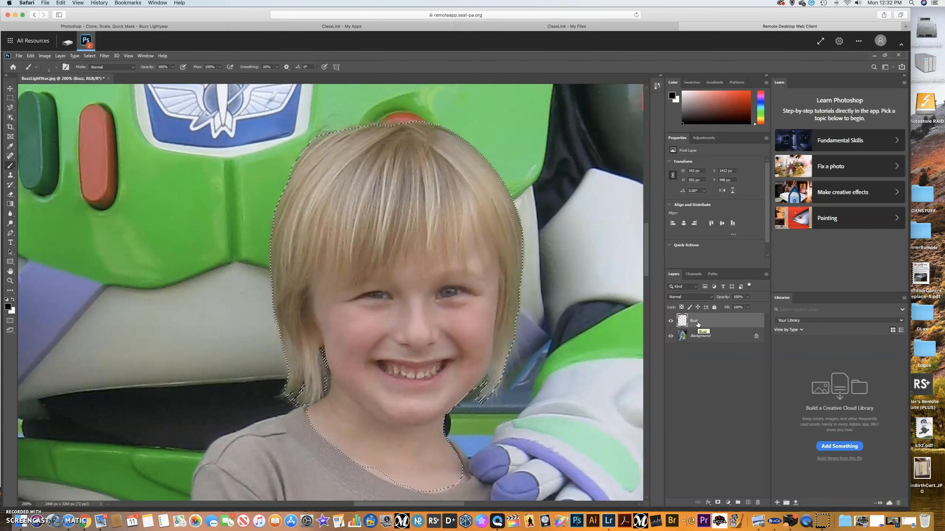
click(670, 337)
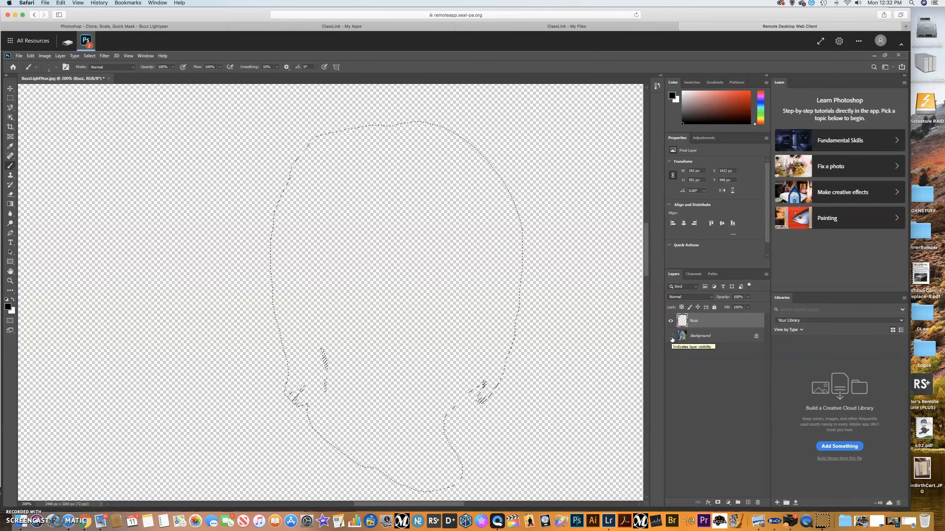
click(671, 337)
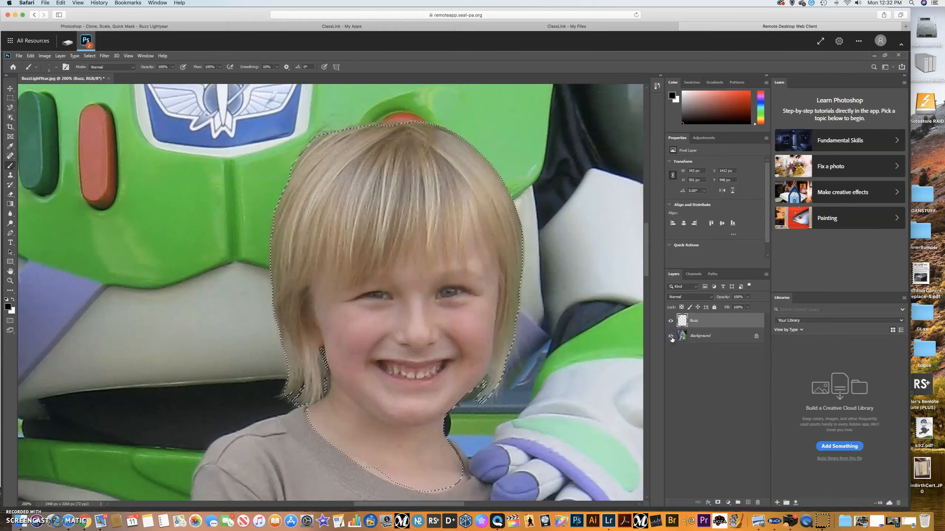
Copy the selected boy's head from the Background layer and paste it as a new layer
click(720, 337)
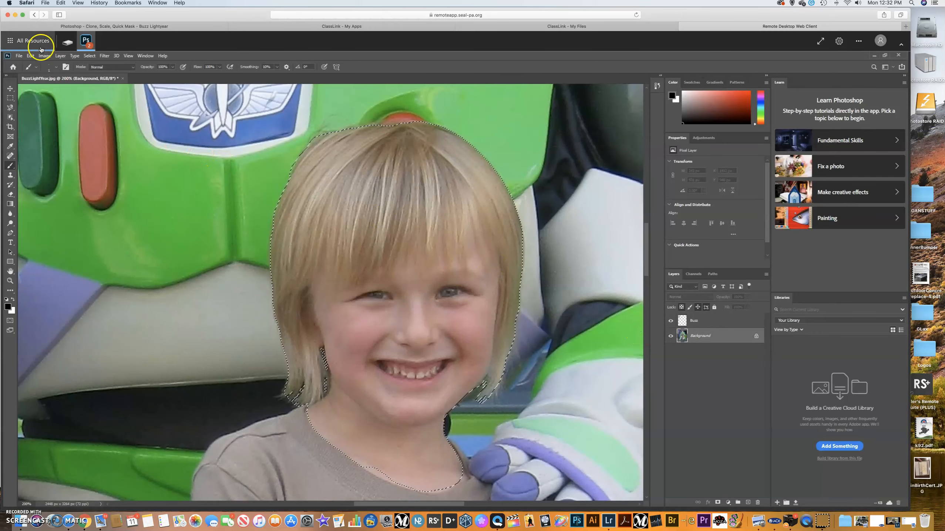
click(30, 56)
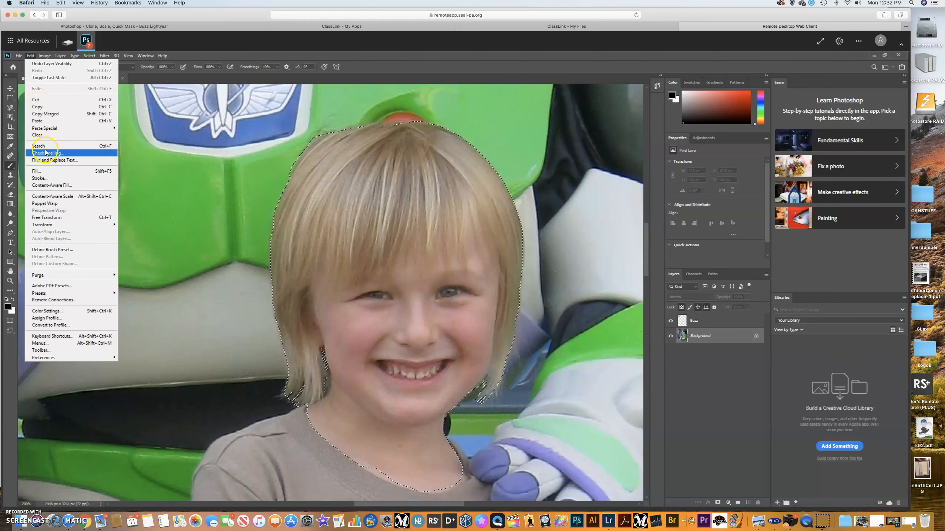
click(36, 109)
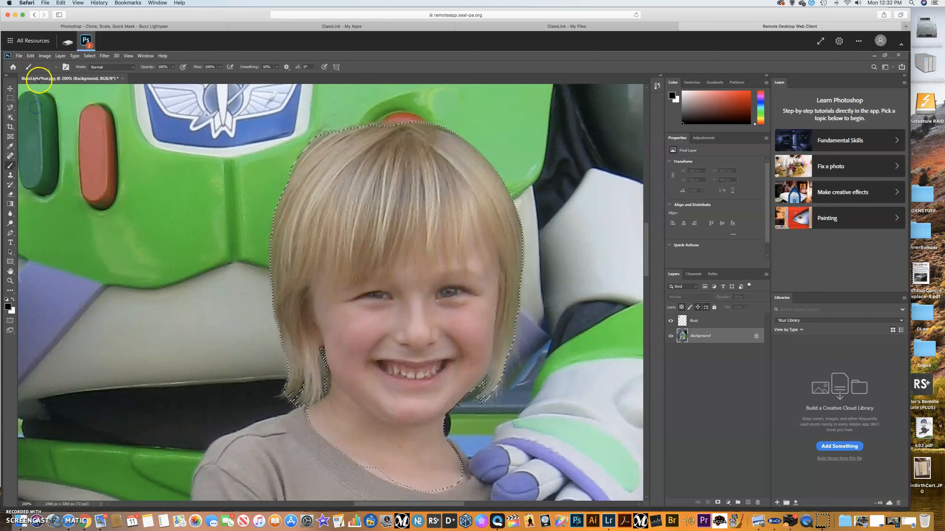
click(30, 56)
click(51, 121)
Name the pasted head layer with the boy's first name and move the head onto the dark screen beside Buzz's head
click(10, 88)
drag(375, 233, 223, 226)
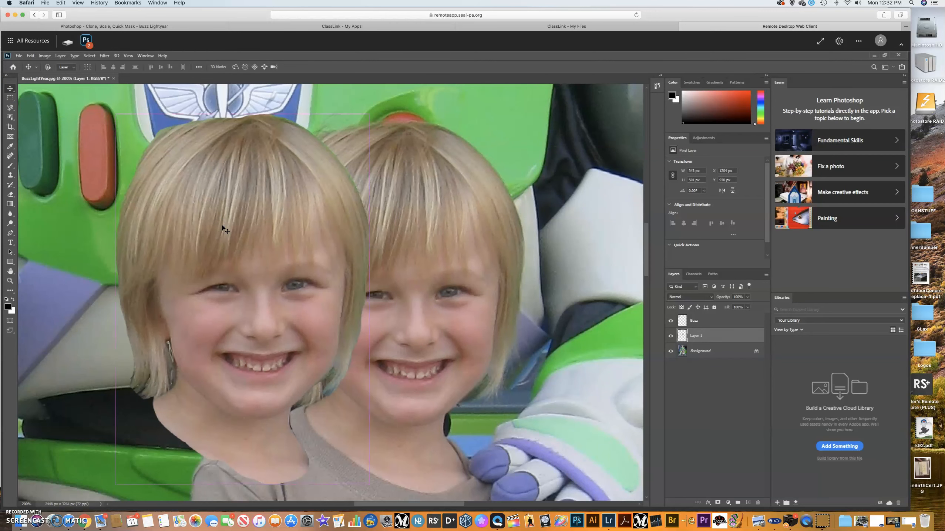
key(ctrl+minus)
key(ctrl+minus)
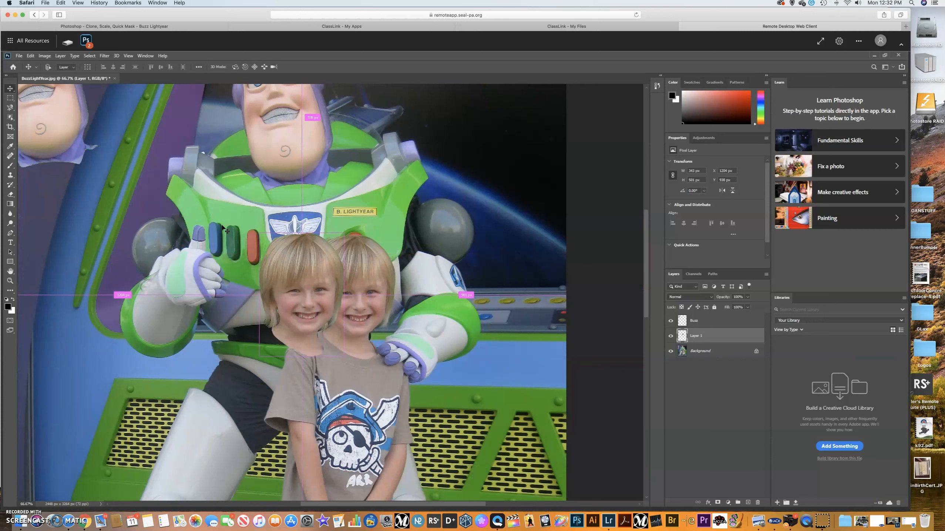
key(ctrl+minus)
drag(328, 272, 379, 155)
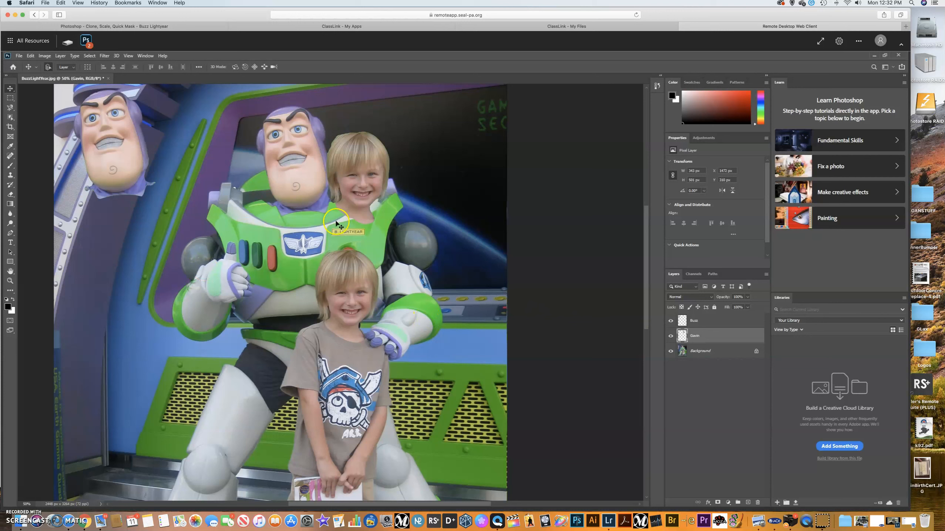
drag(360, 188, 450, 158)
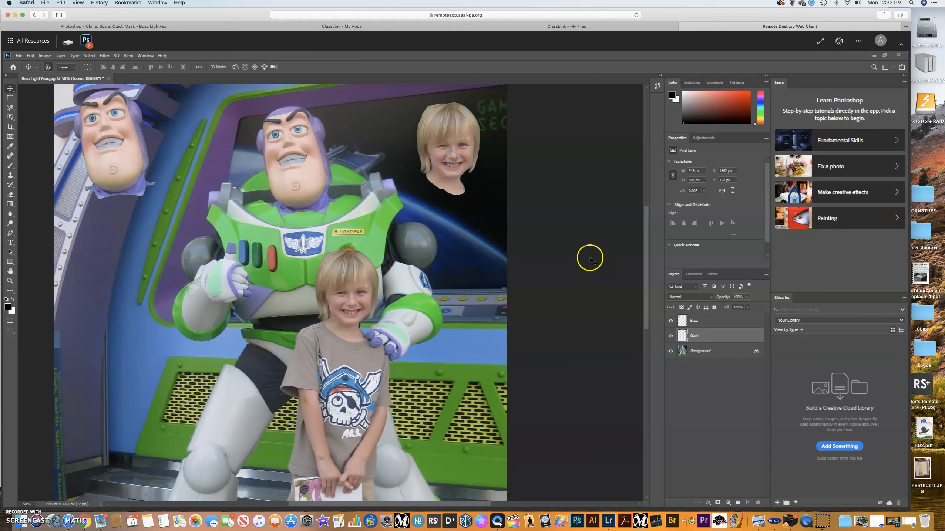
Move the copied head on the Buzz layer over the boy's head in the photo
click(705, 324)
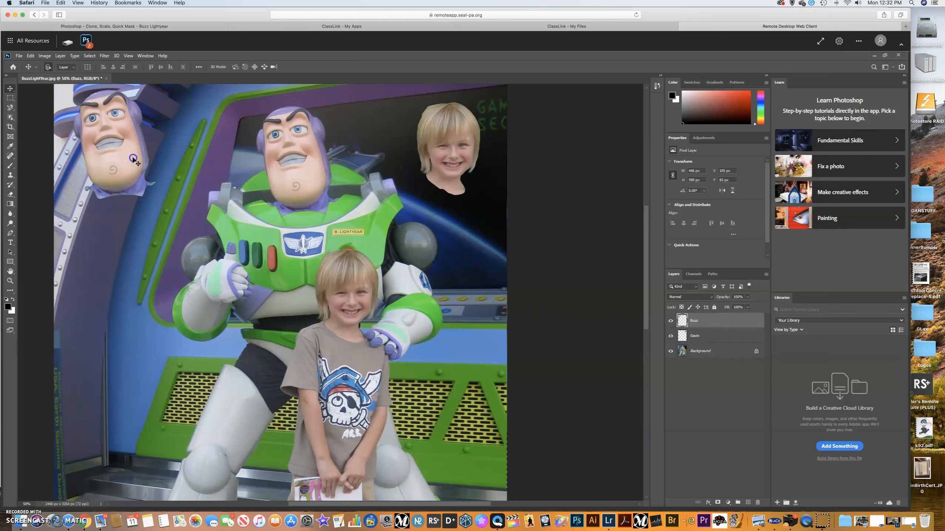
drag(130, 159, 195, 206)
drag(280, 274, 356, 311)
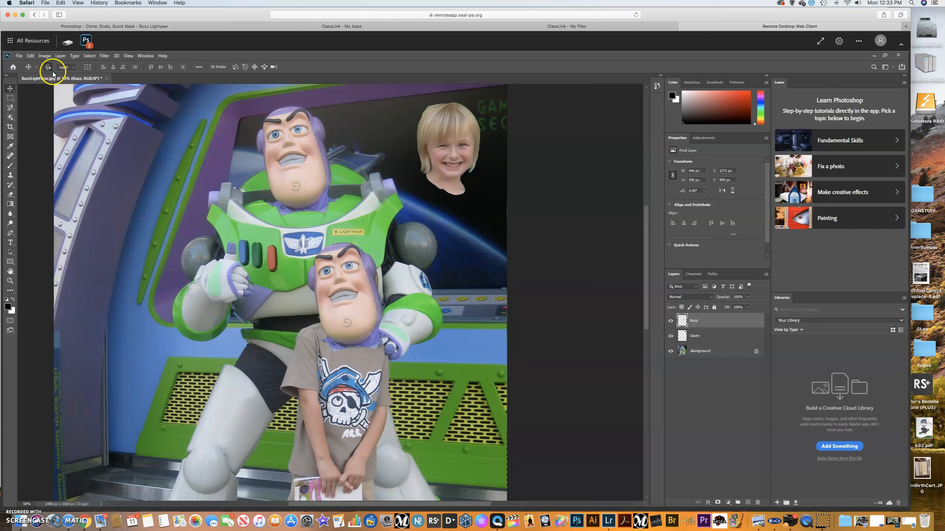
Rotate the copied Buzz head about 10° clockwise to match the tilt of the boy's body, and apply the rotation
click(42, 56)
mouse_move(30, 56)
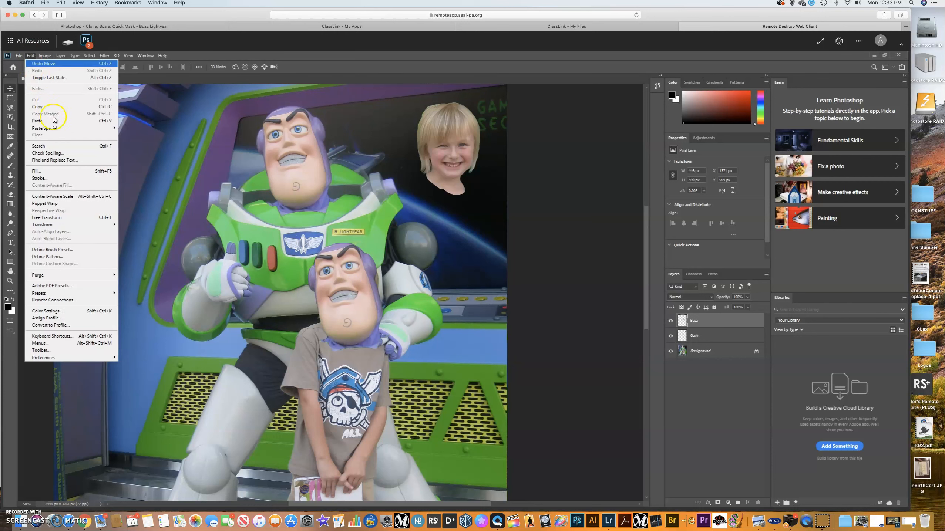
mouse_move(69, 225)
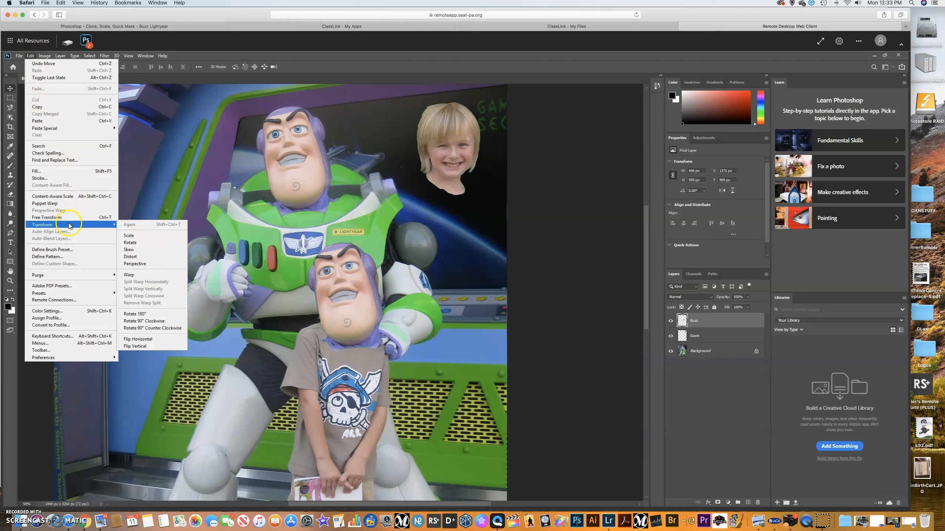
click(139, 244)
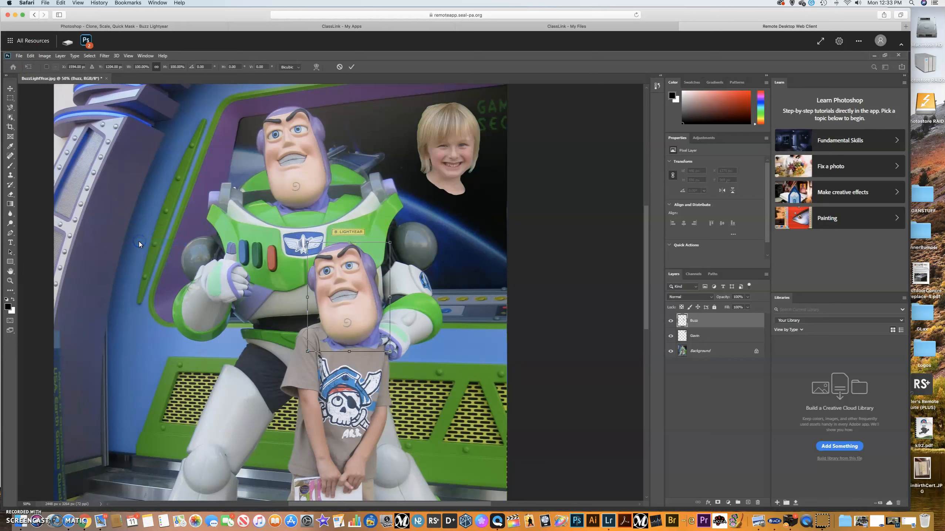
drag(286, 242, 304, 232)
drag(341, 286, 342, 286)
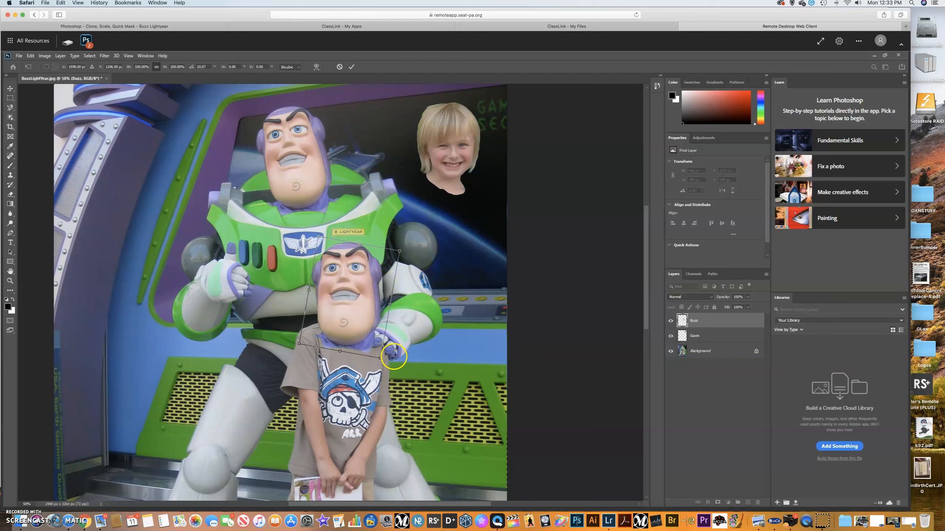
click(351, 68)
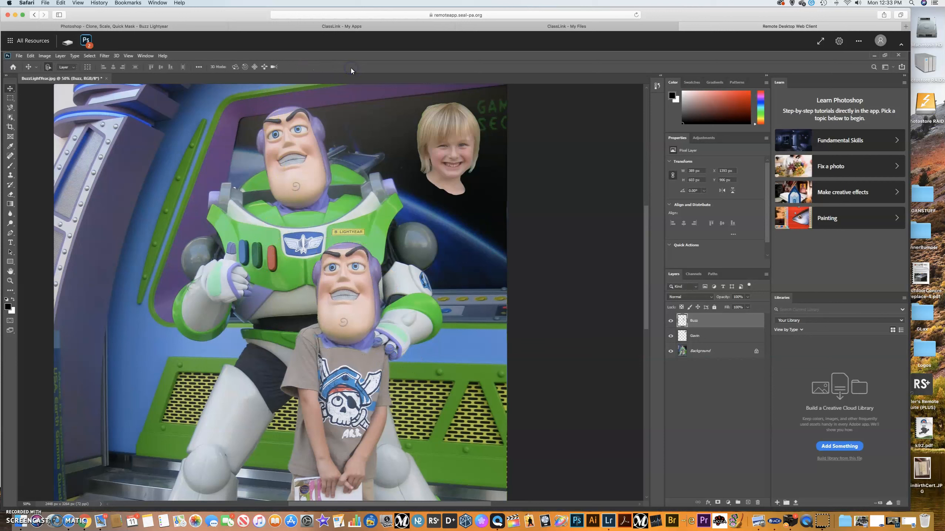
Free Transform the copied Buzz head to about 99% scale with about 1.3° rotation, fitted over the boy's head, and apply it
click(31, 57)
click(75, 226)
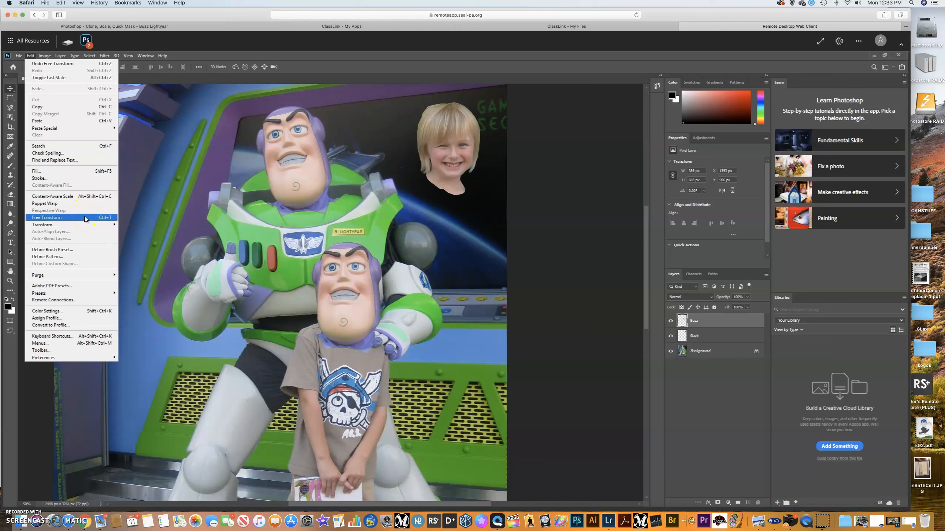
click(86, 219)
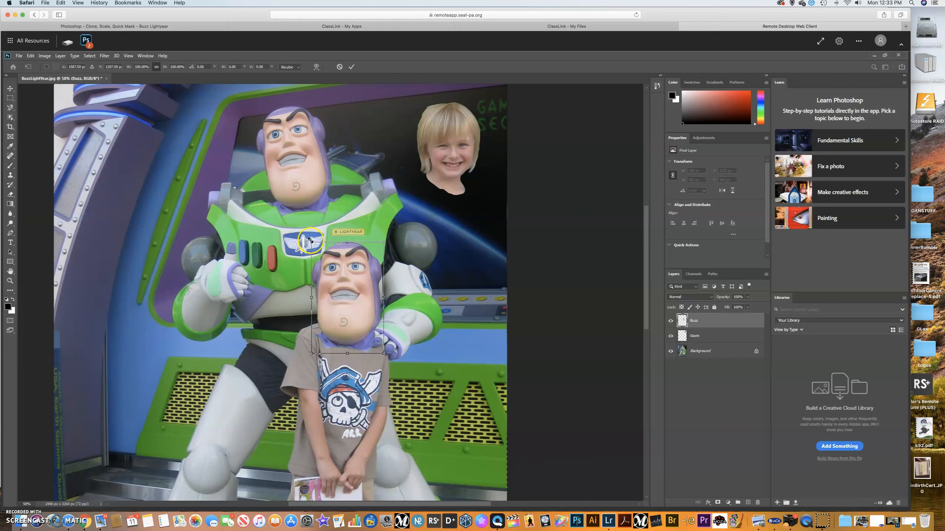
drag(308, 241, 346, 248)
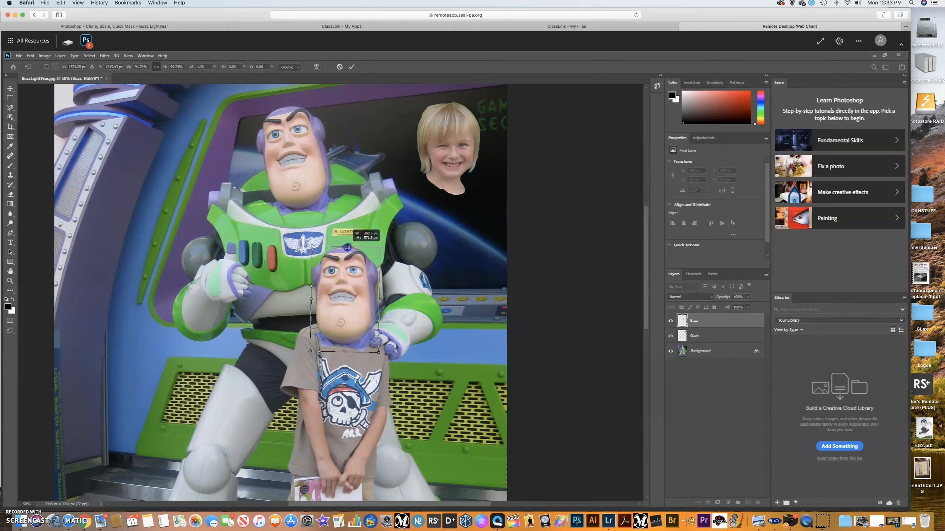
drag(382, 299, 345, 276)
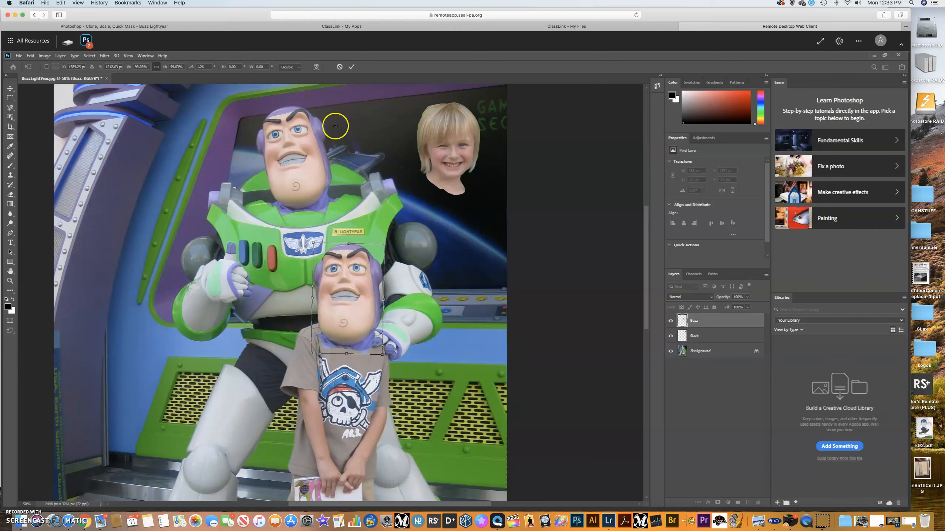
click(351, 66)
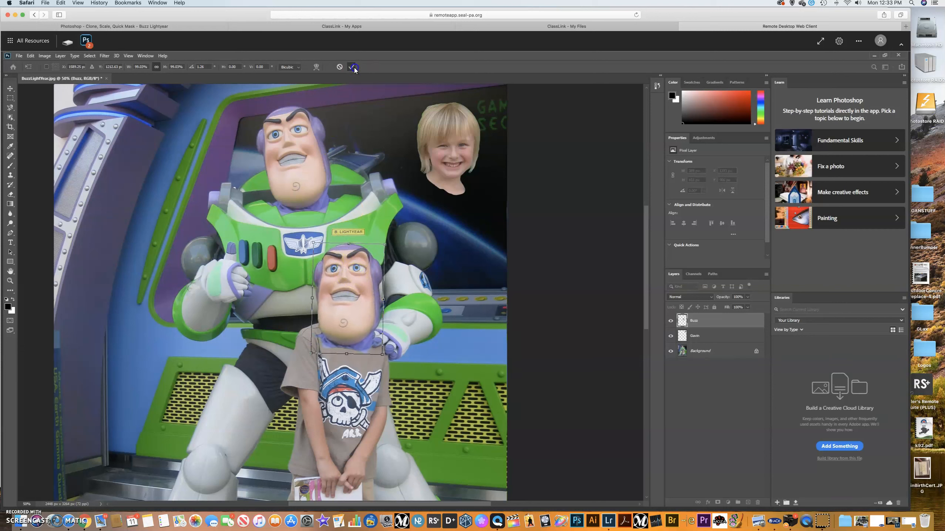
Move the copied boy's head over Buzz's head, scale it up to about 134%, and apply the transform
click(695, 336)
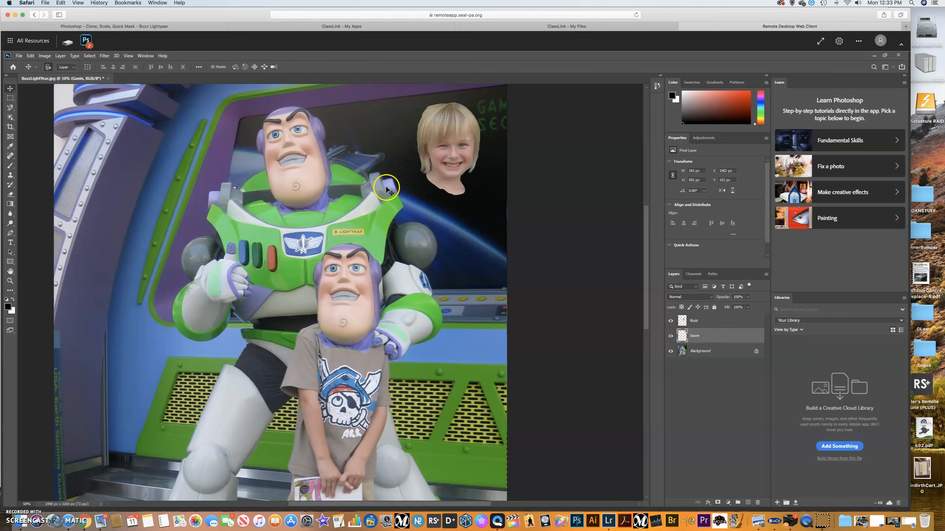
drag(440, 138, 296, 146)
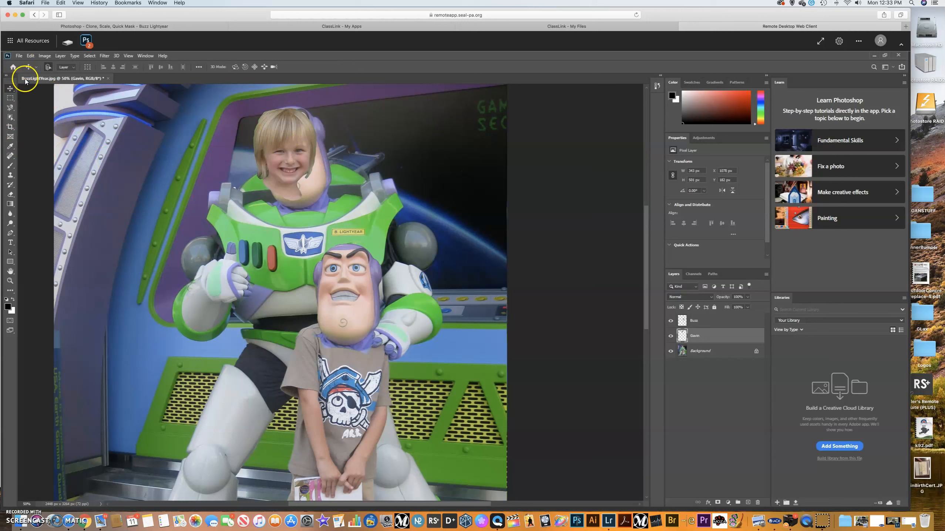
click(30, 56)
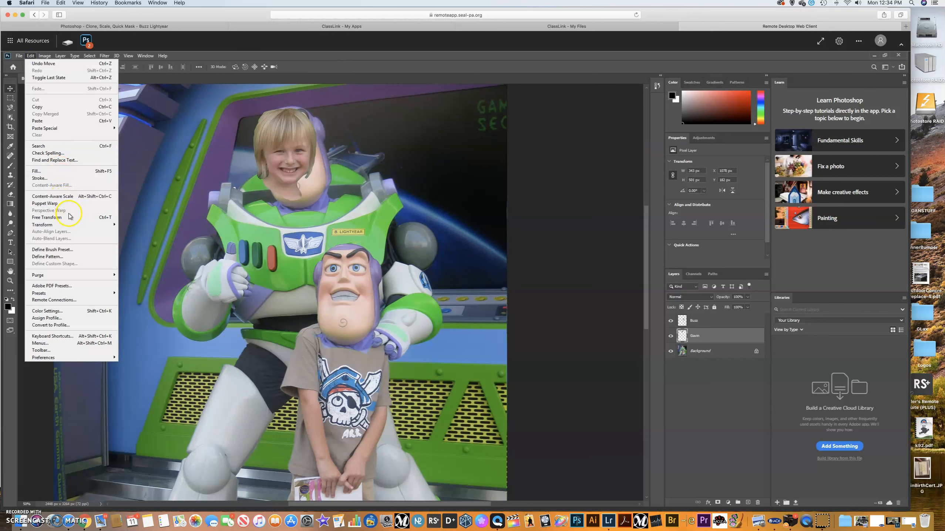
mouse_move(69, 225)
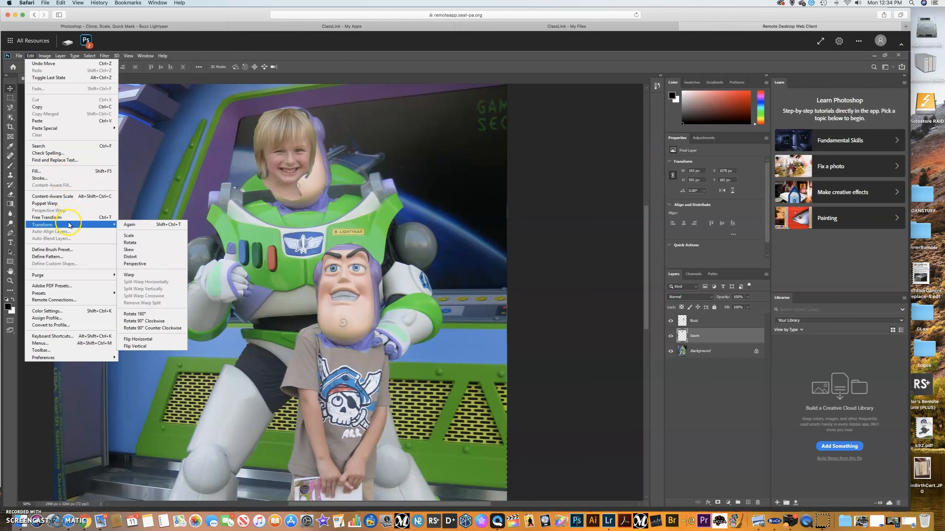
click(129, 236)
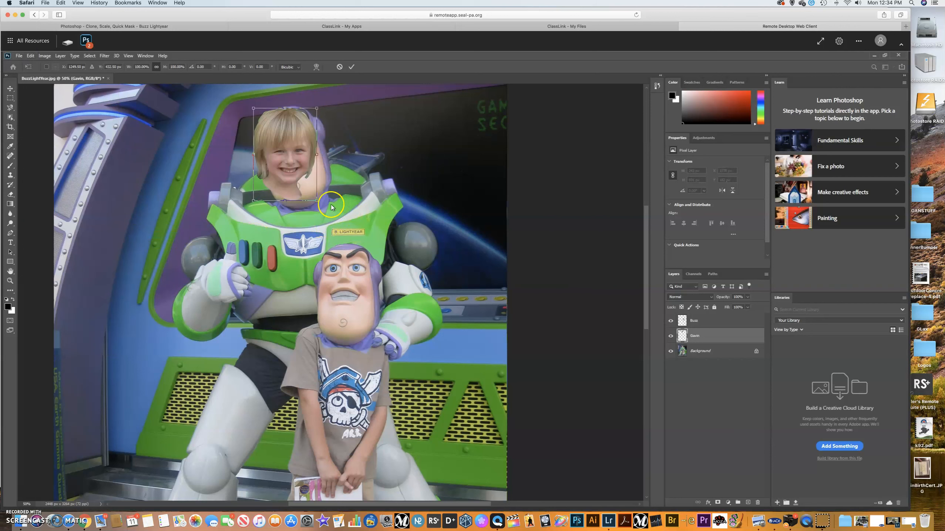
drag(284, 208, 284, 221)
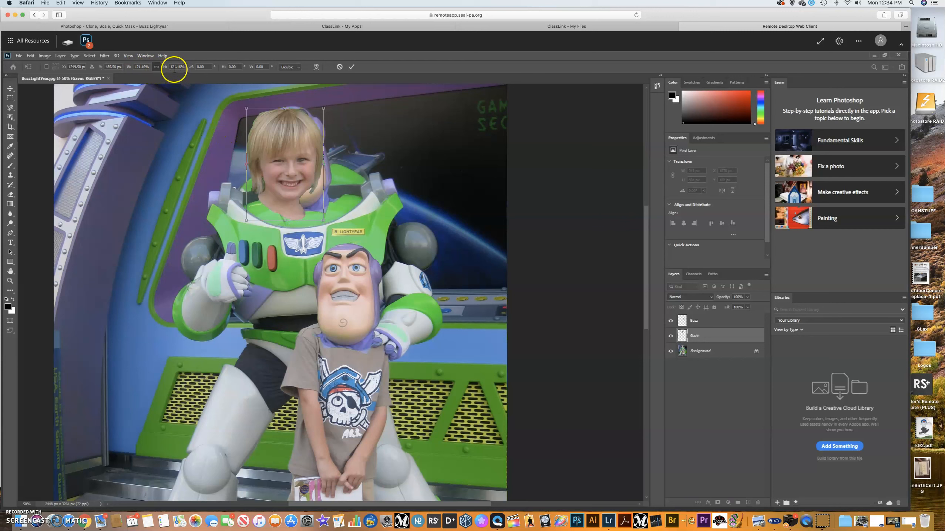
drag(289, 149, 295, 147)
drag(327, 214, 339, 229)
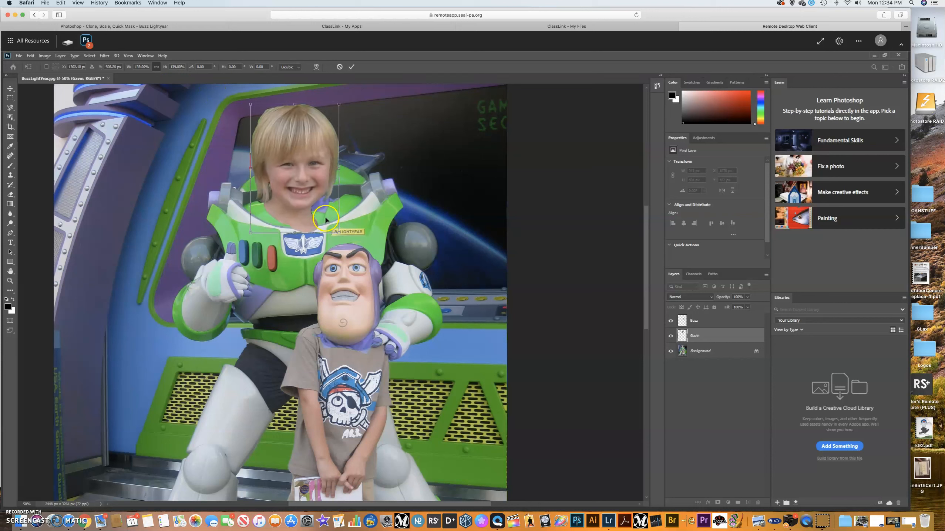
mouse_move(317, 182)
mouse_down()
mouse_move(324, 180)
mouse_move(312, 179)
mouse_up()
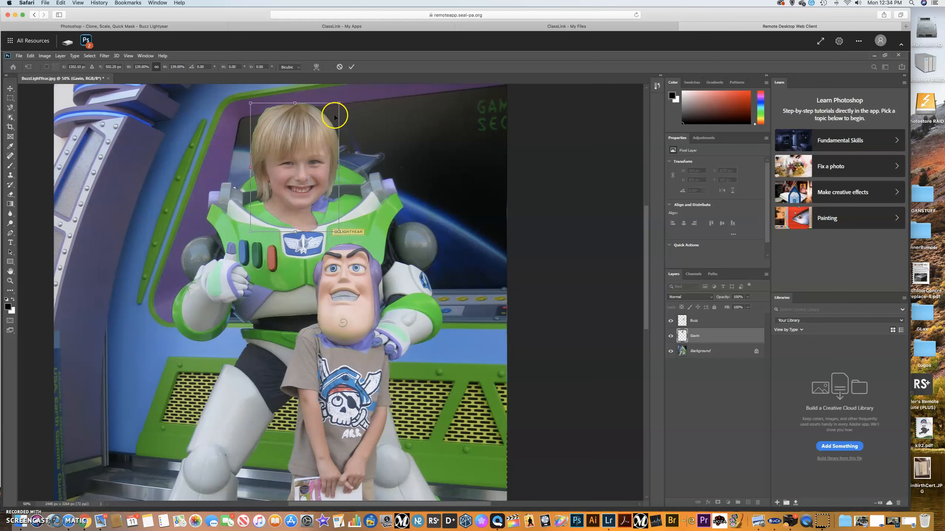
drag(336, 103, 320, 132)
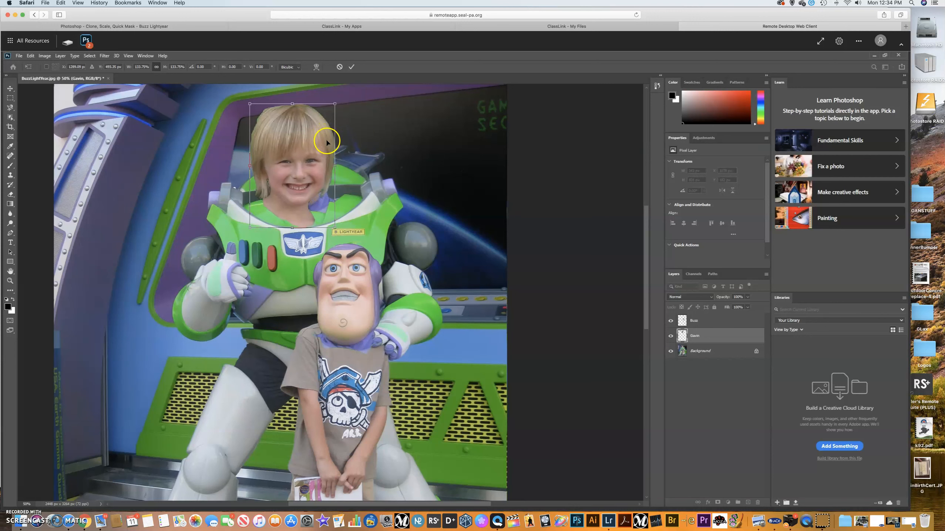
click(351, 67)
Rotate the copied boy's head about 4.9° counterclockwise to match Buzz's tilt, fit it over Buzz's head, and apply it
drag(299, 136, 361, 135)
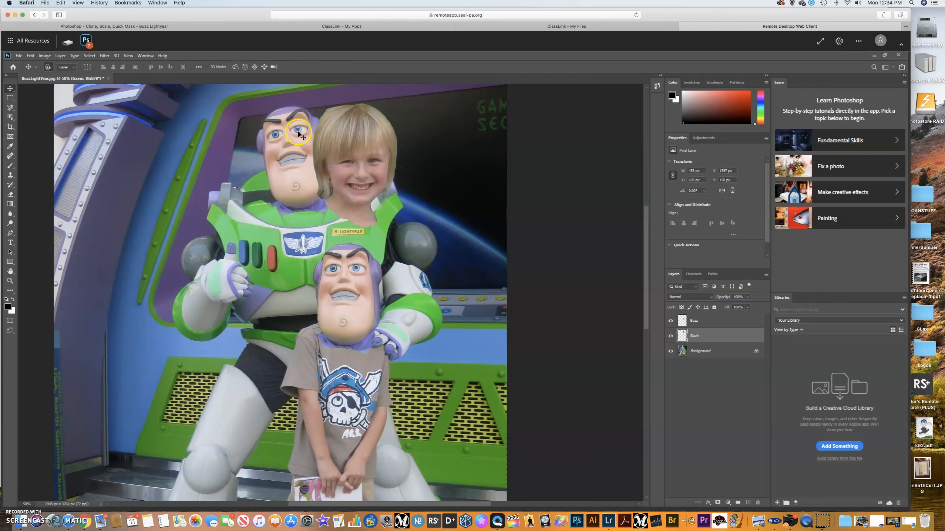
click(31, 56)
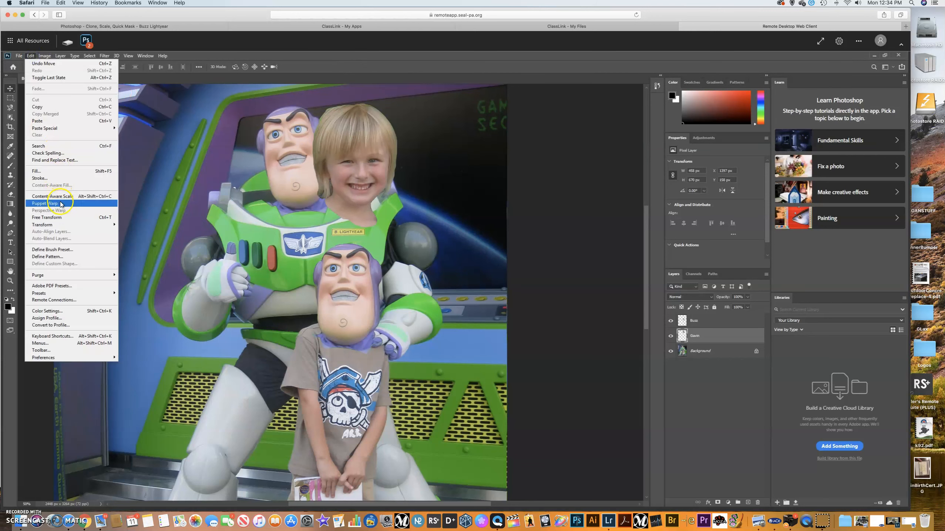
mouse_move(62, 225)
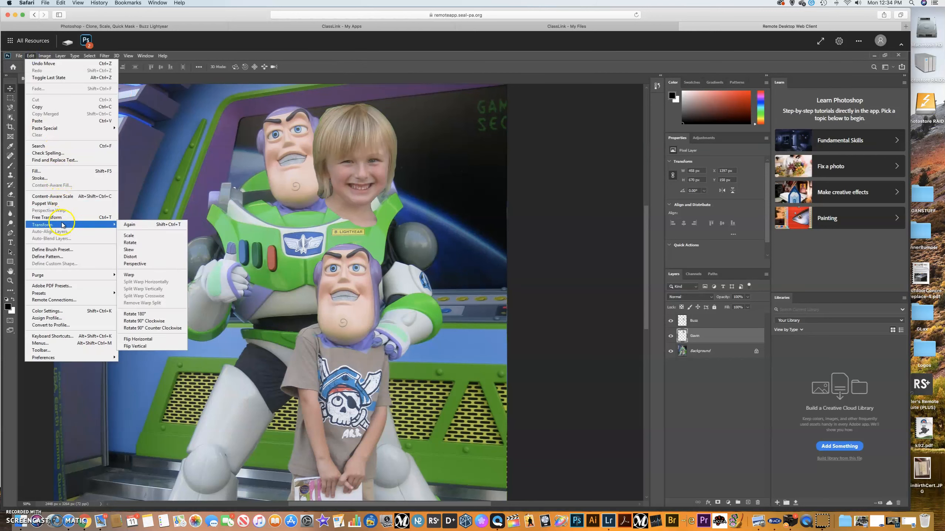
click(139, 235)
drag(312, 97, 307, 102)
drag(349, 133, 343, 93)
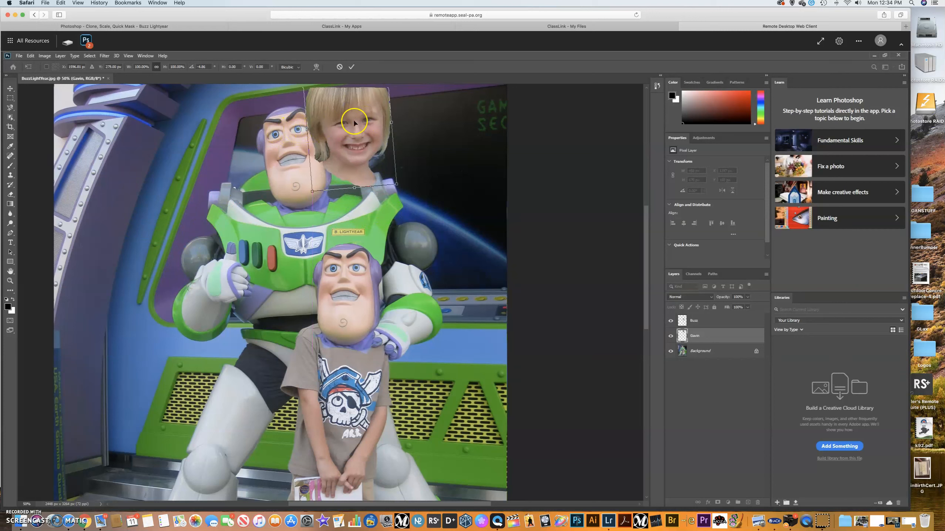
drag(342, 127, 301, 159)
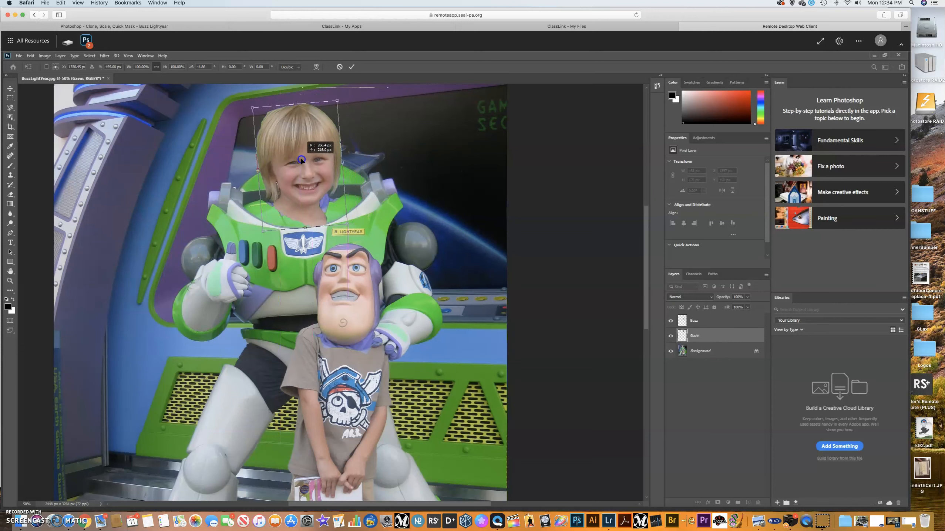
click(353, 69)
click(418, 118)
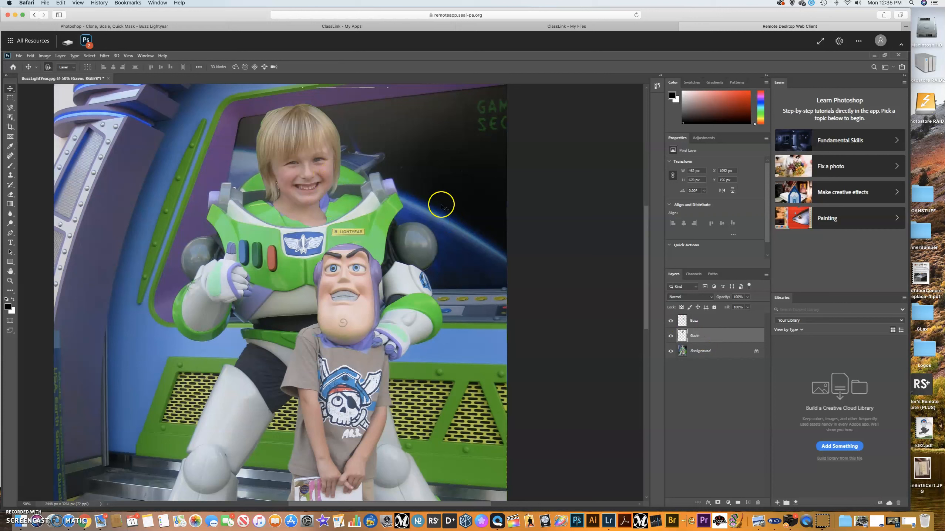
On the Background layer, try to Clone Stamp over Buzz's purple collar beside the boy's neck with a Hard Round brush
click(701, 352)
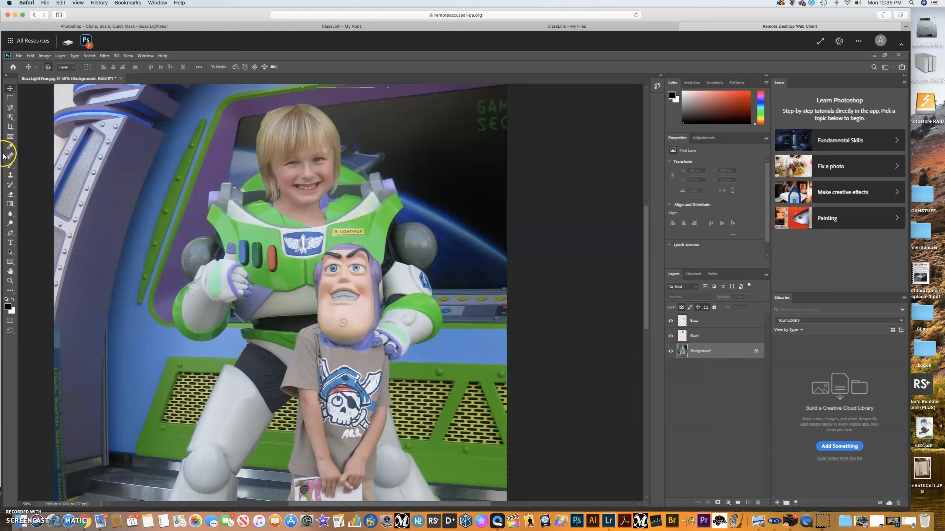
click(10, 175)
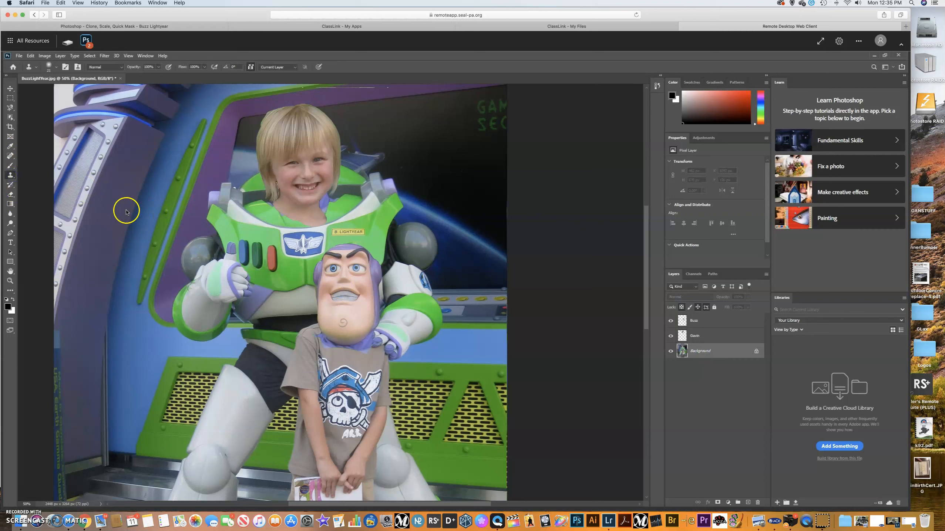
click(57, 68)
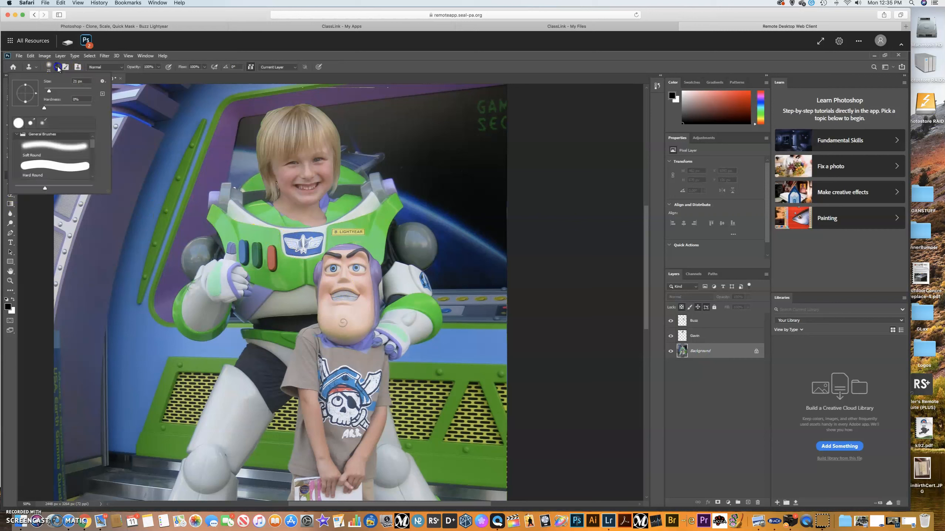
click(43, 163)
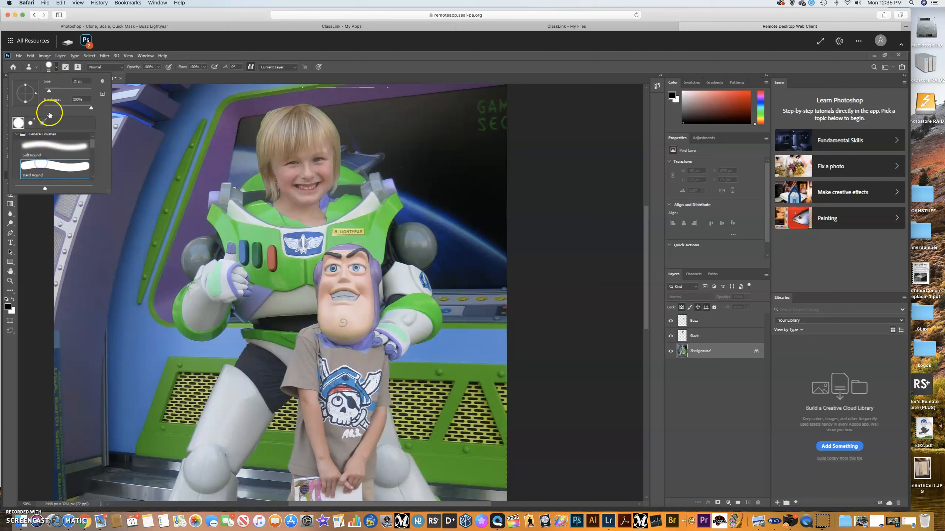
drag(329, 216, 330, 204)
click(328, 212)
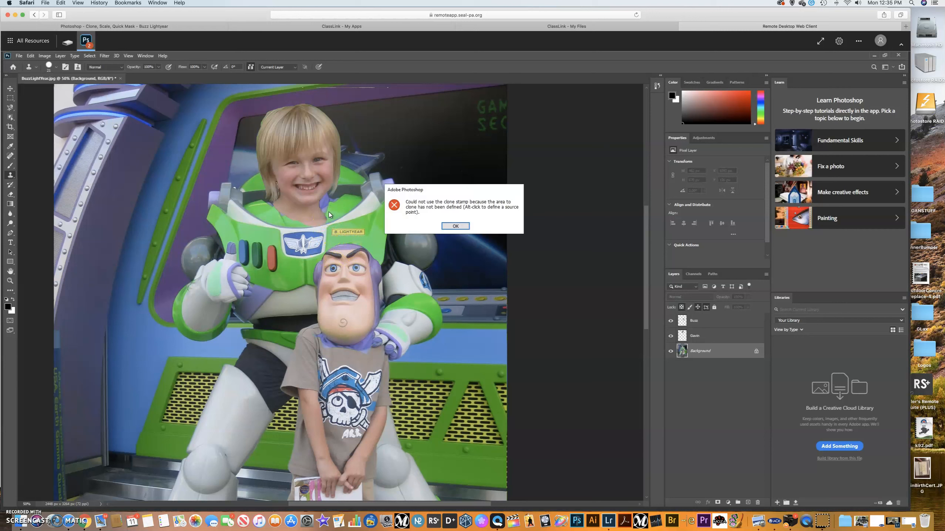
click(457, 225)
key(ctrl+plus)
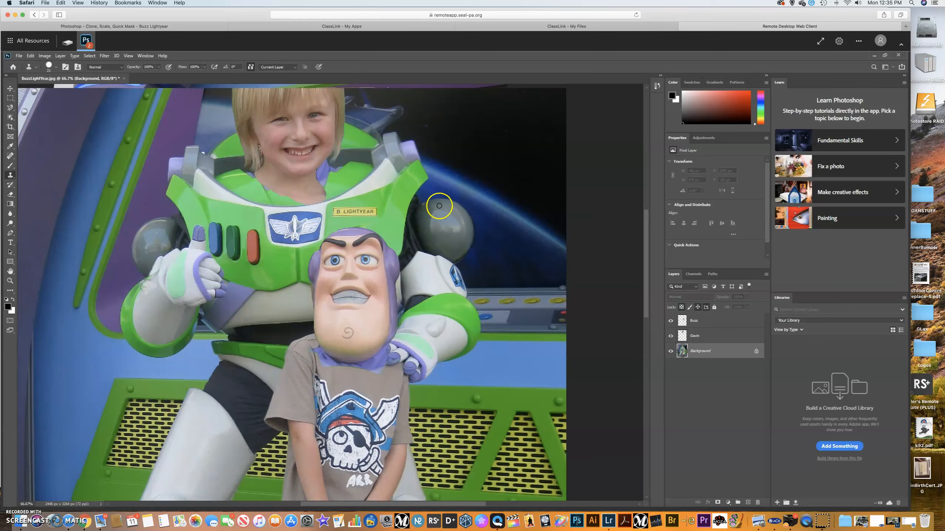
drag(329, 173, 331, 173)
key(ctrl+alt+a)
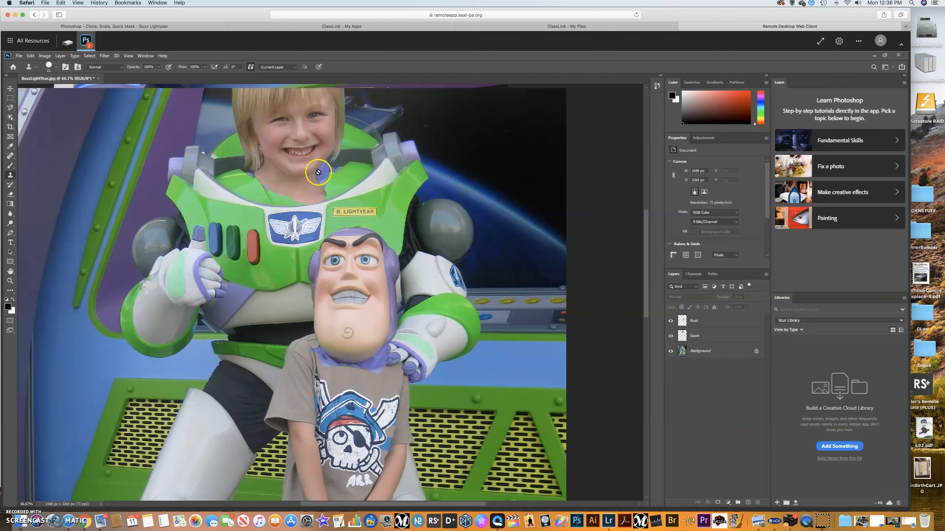
double_click(238, 56)
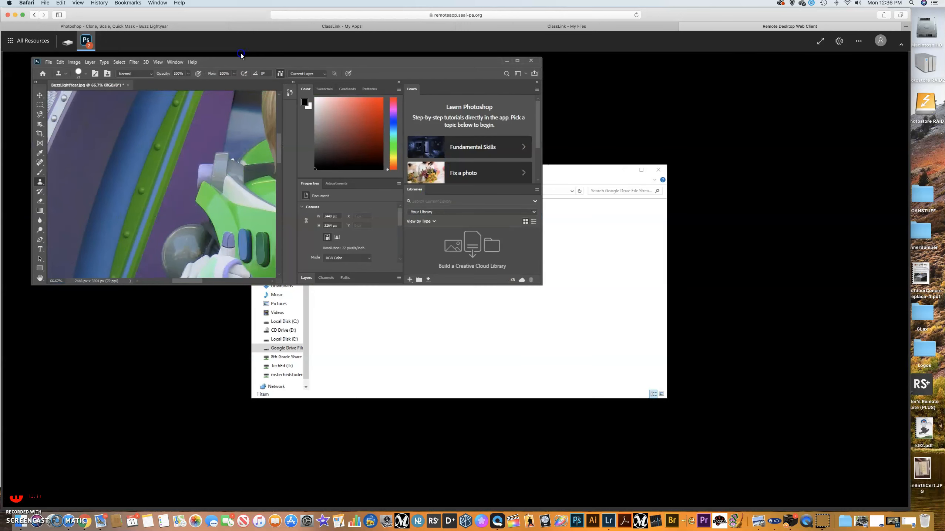
click(517, 61)
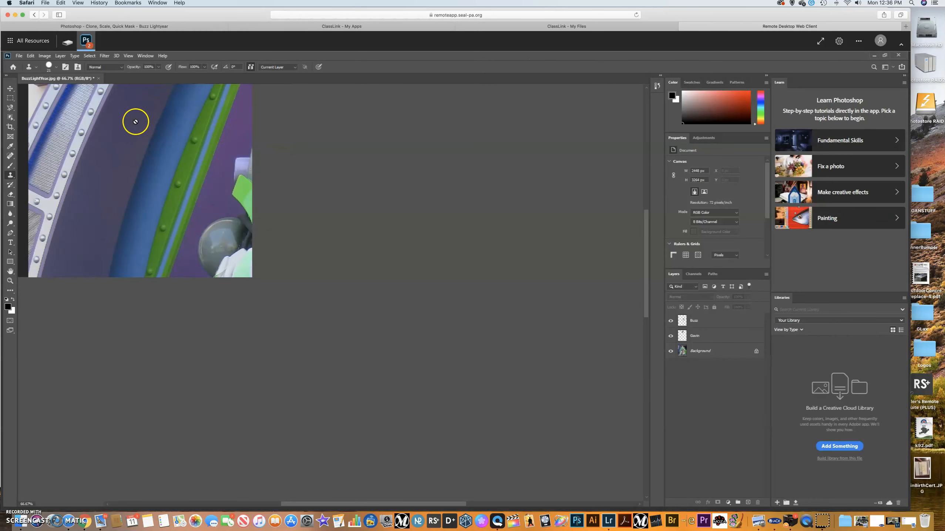
key(ctrl+minus)
key(ctrl+minus)
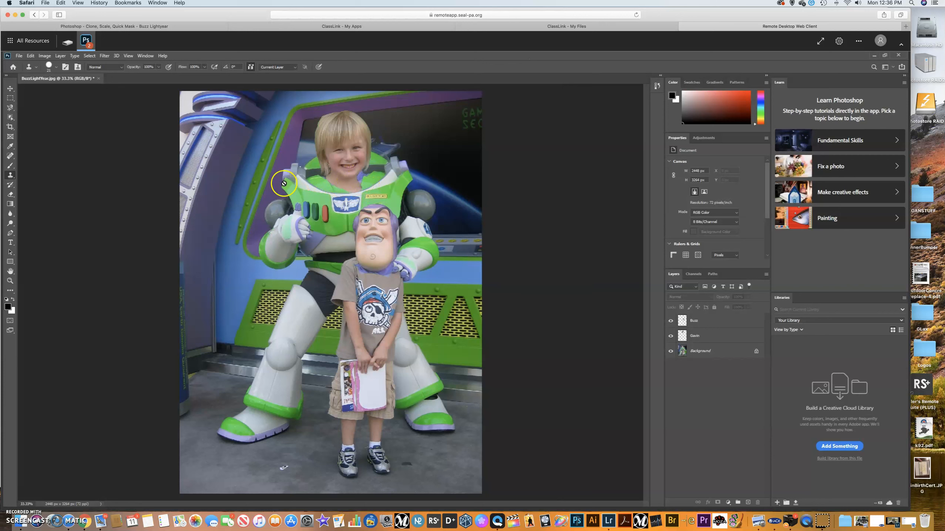
Start a Save As on the computer and browse to Google Drive's Classroom folder "7th Gr Tech Ed MP4-TechEd-7gr-Per1"
click(18, 56)
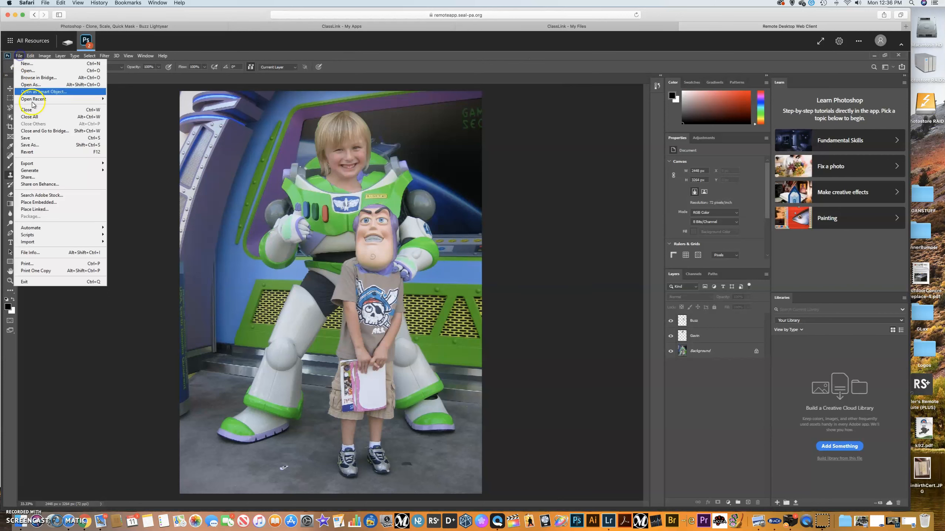
click(30, 145)
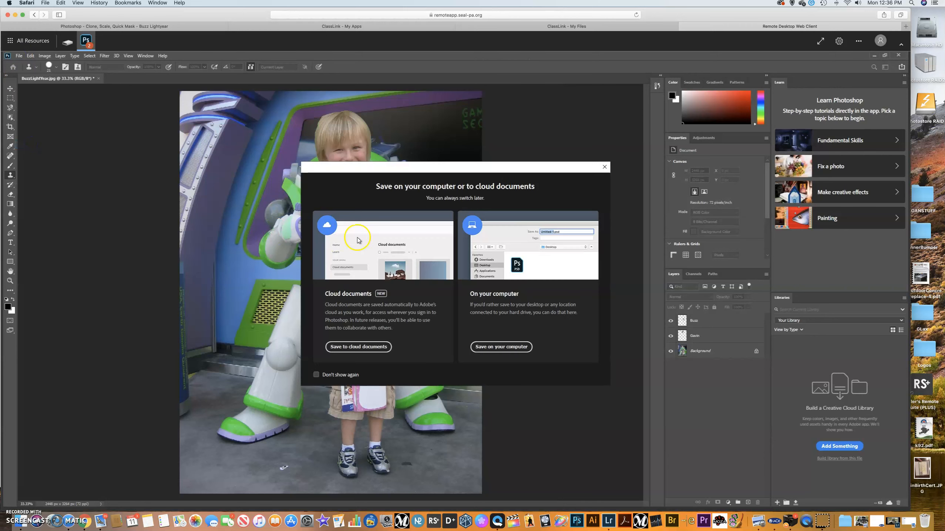
click(500, 347)
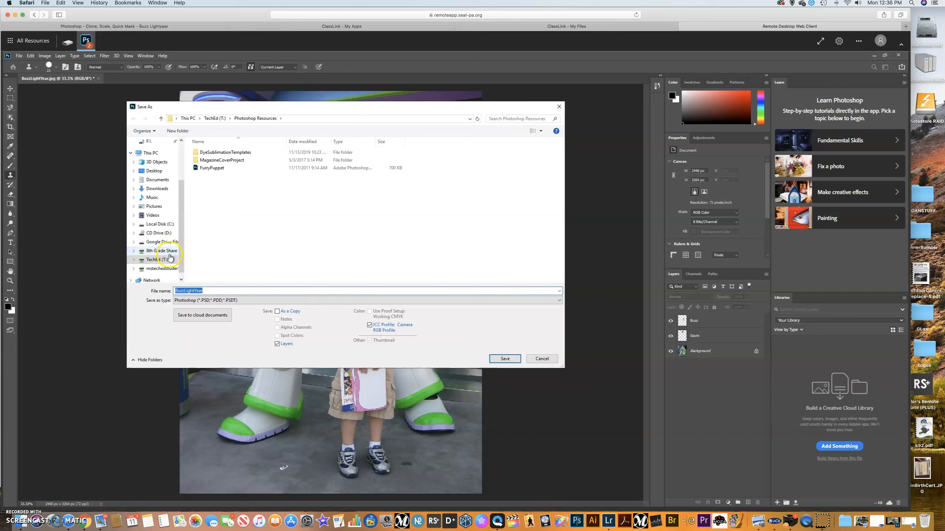
click(162, 243)
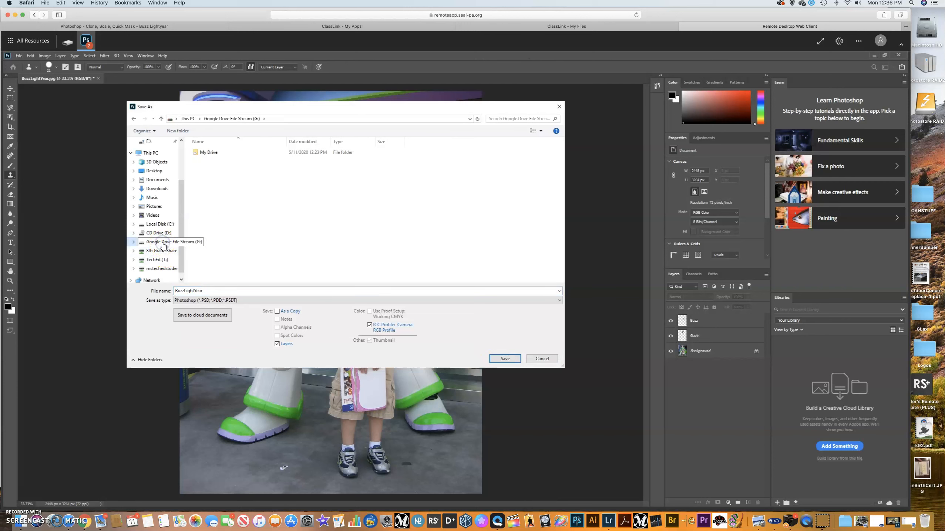
double_click(208, 153)
double_click(210, 153)
double_click(212, 160)
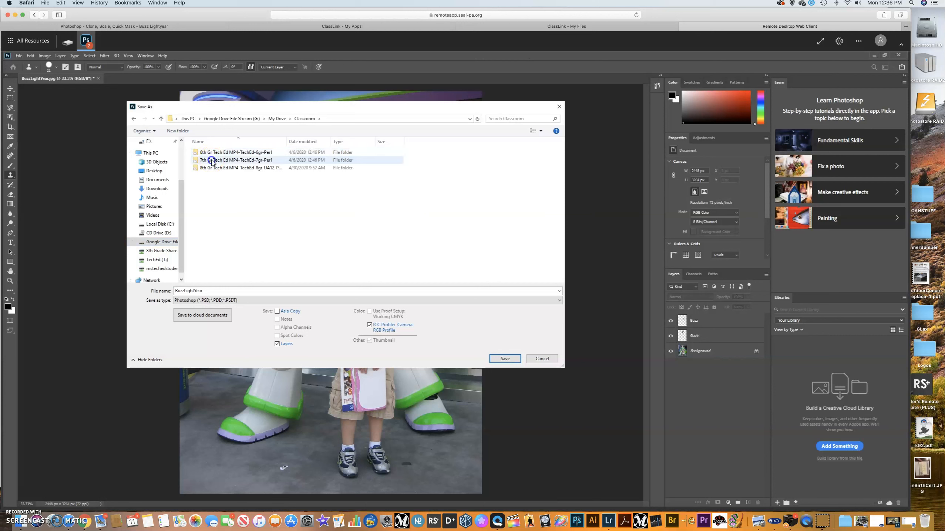
Name the Photoshop file FirstLastBuzz and save it with layers and Maximize Compatibility enabled
click(222, 292)
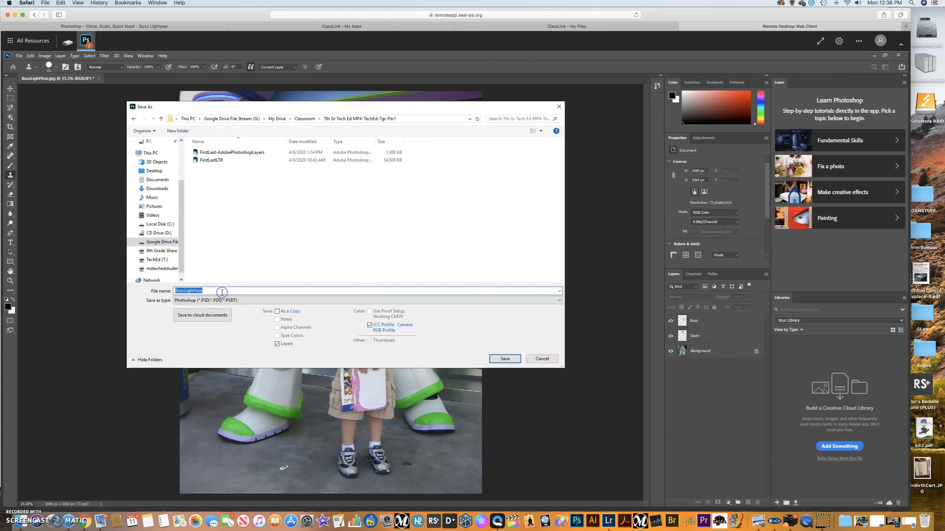
text(FirstLastBuzz)
click(504, 358)
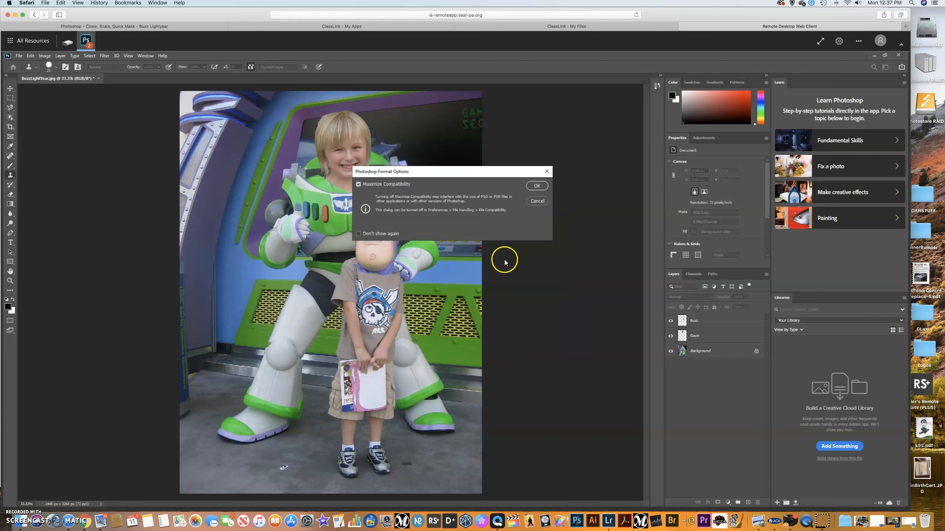
click(533, 182)
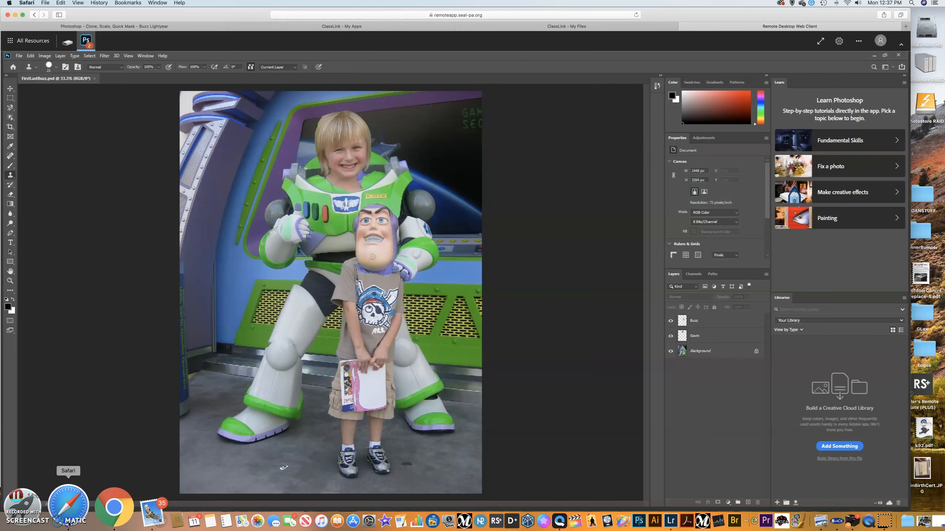
Switch to the Buzz Lightyear assignment in Google Classroom and attach FirstLastBuzz.psd from Google Drive
key(ctrl+Tab)
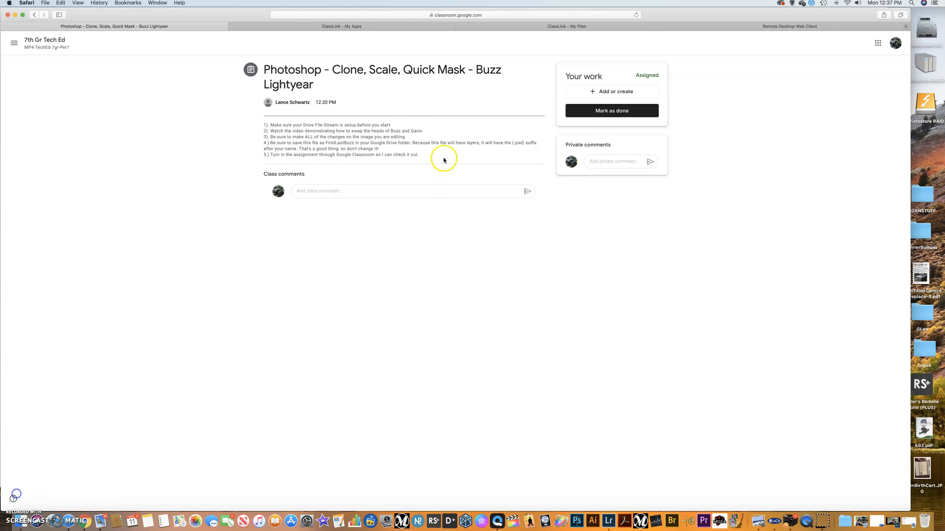
click(610, 91)
click(605, 109)
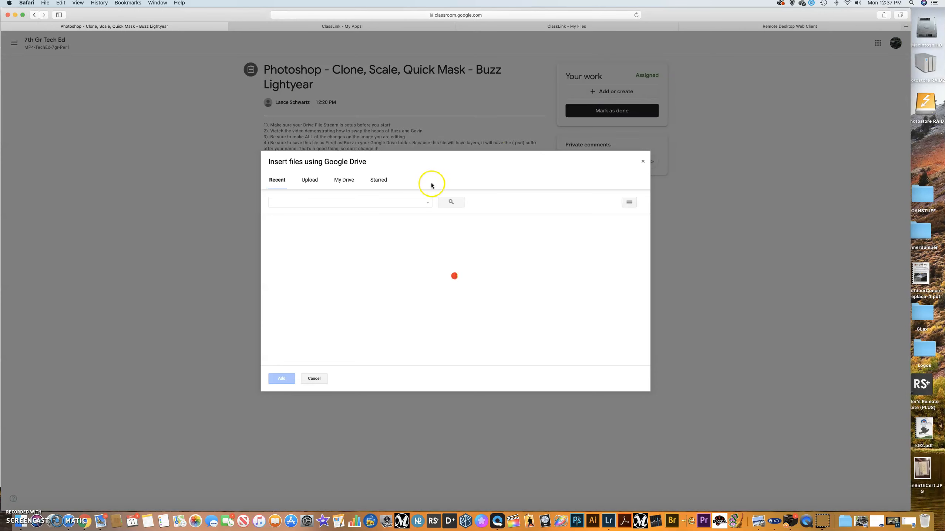
click(306, 256)
click(282, 378)
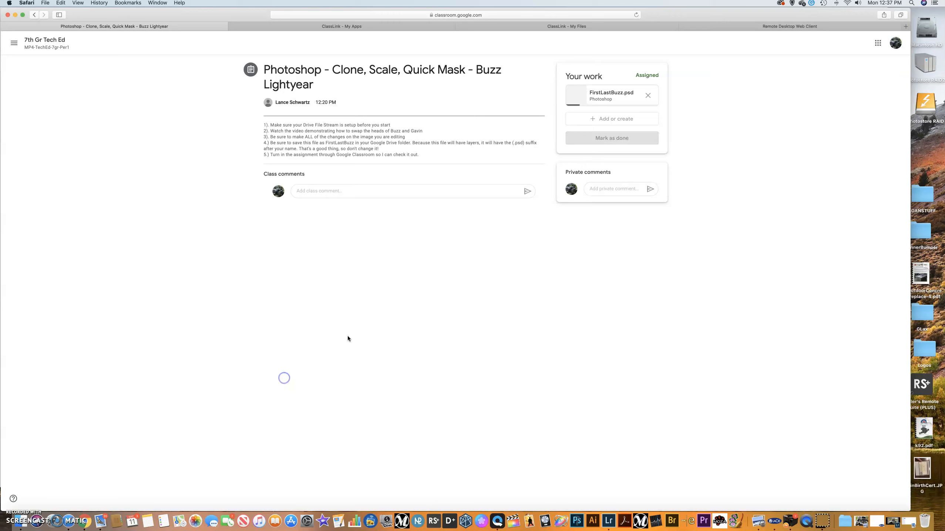
Turn in the Buzz Lightyear assignment, and switch back to the remote Photoshop session
click(578, 173)
click(611, 138)
click(553, 304)
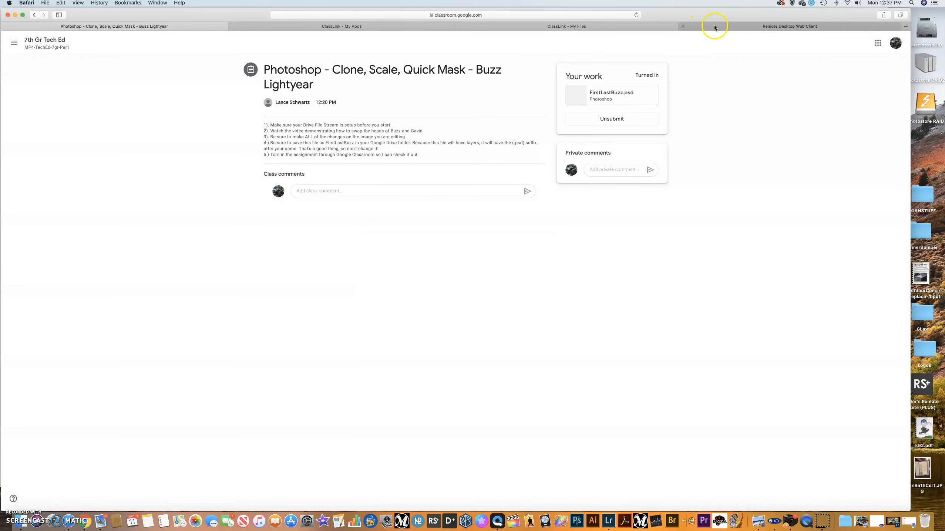
click(722, 26)
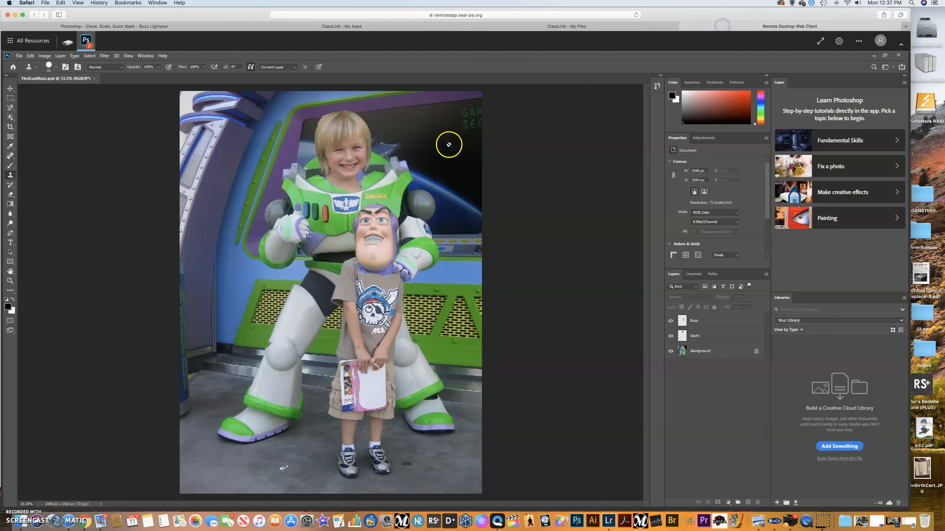